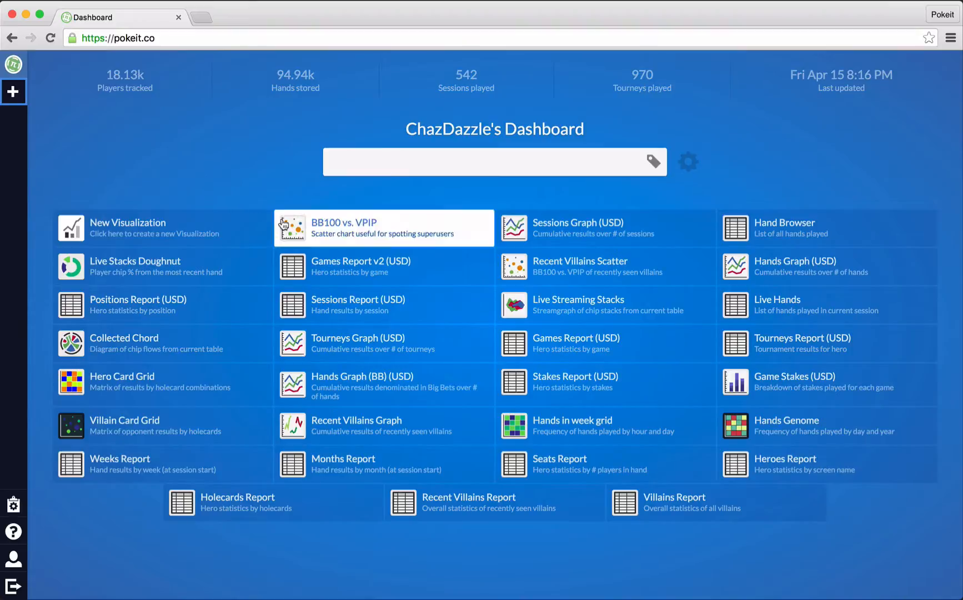
Open the BB100 vs. VPIP scatter and show its active filter list, which holds Hands >= 100.
{"action": "left_click", "coordinate": [385, 229]}
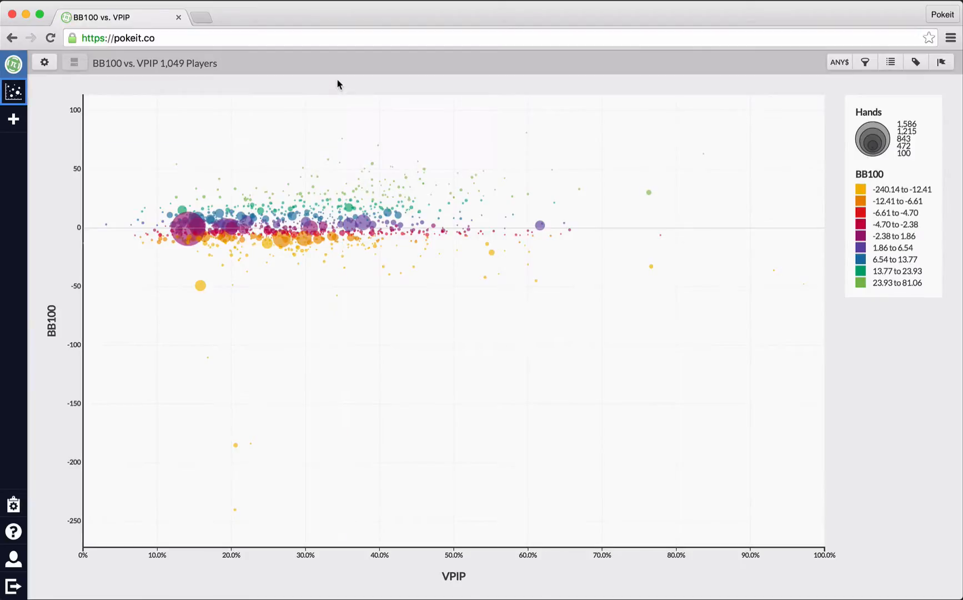
{"action": "mouse_move", "coordinate": [370, 121]}
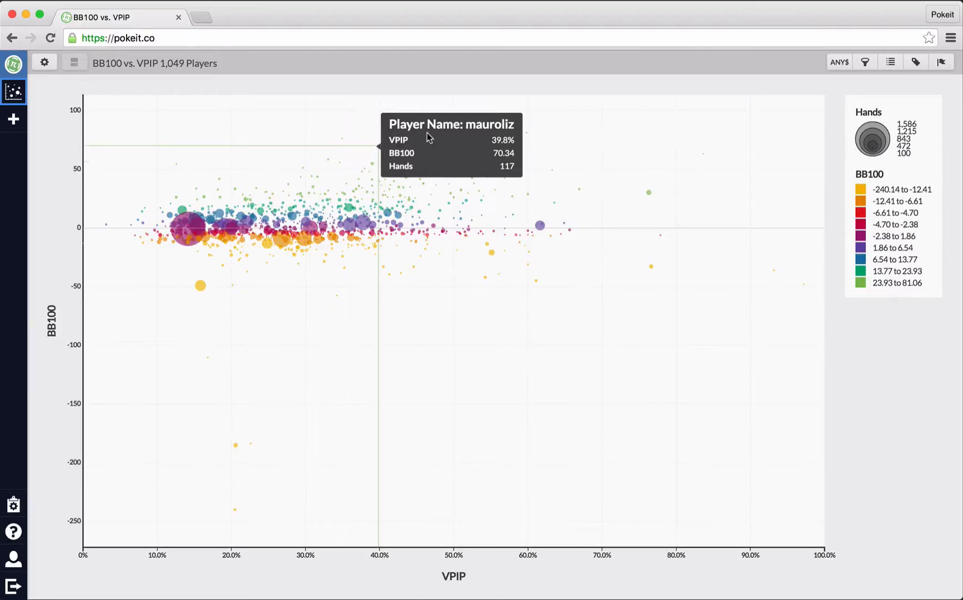
{"action": "left_click", "coordinate": [940, 63]}
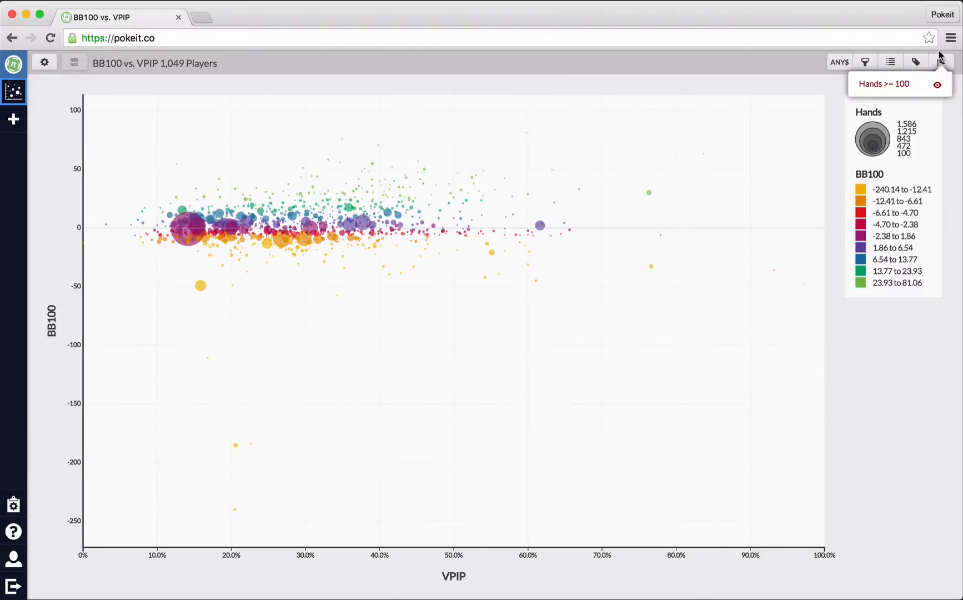
Disable the Hands >= 100 filter so about 12.77k players appear, then reopen the flag list.
{"action": "left_click", "coordinate": [901, 89]}
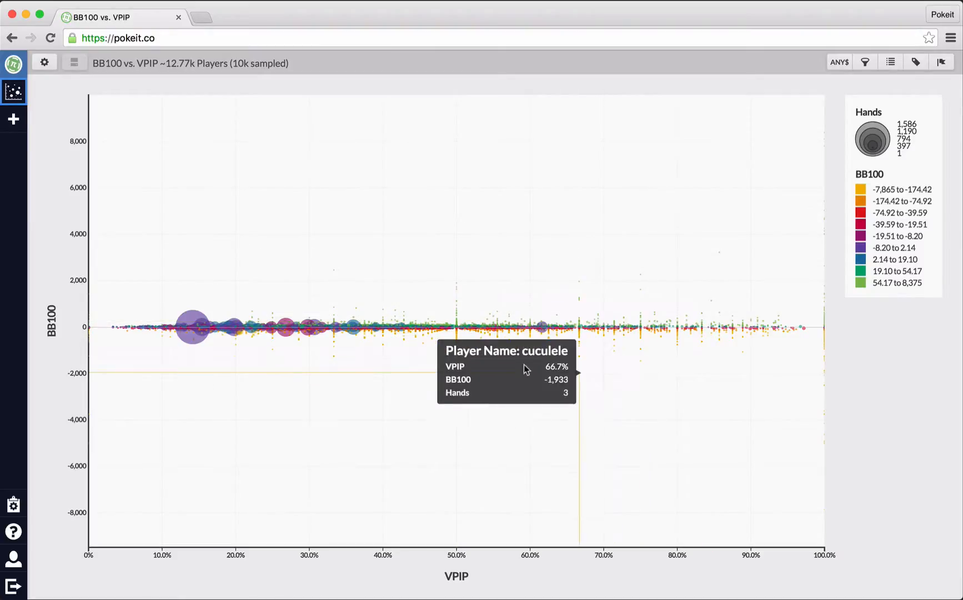
{"action": "mouse_move", "coordinate": [471, 387]}
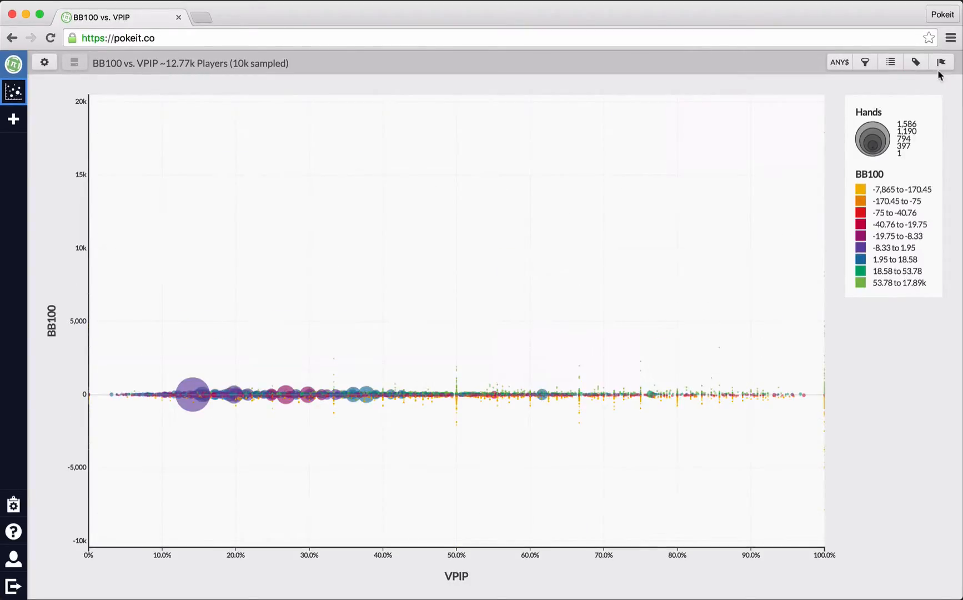
{"action": "left_click", "coordinate": [944, 64]}
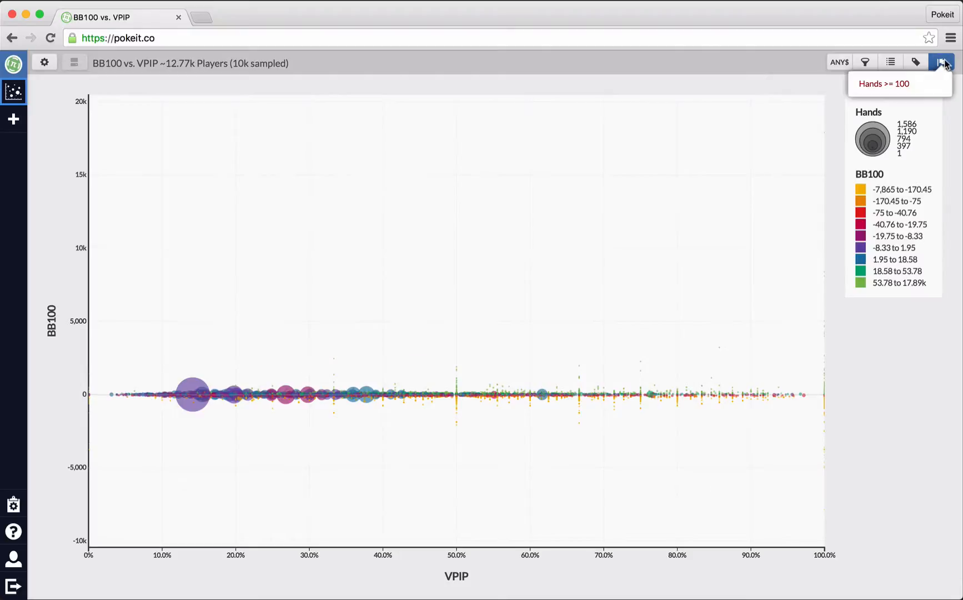
Close the flag list and bring up the Presentation options for the Radius (Hands) field.
{"action": "left_click", "coordinate": [44, 63]}
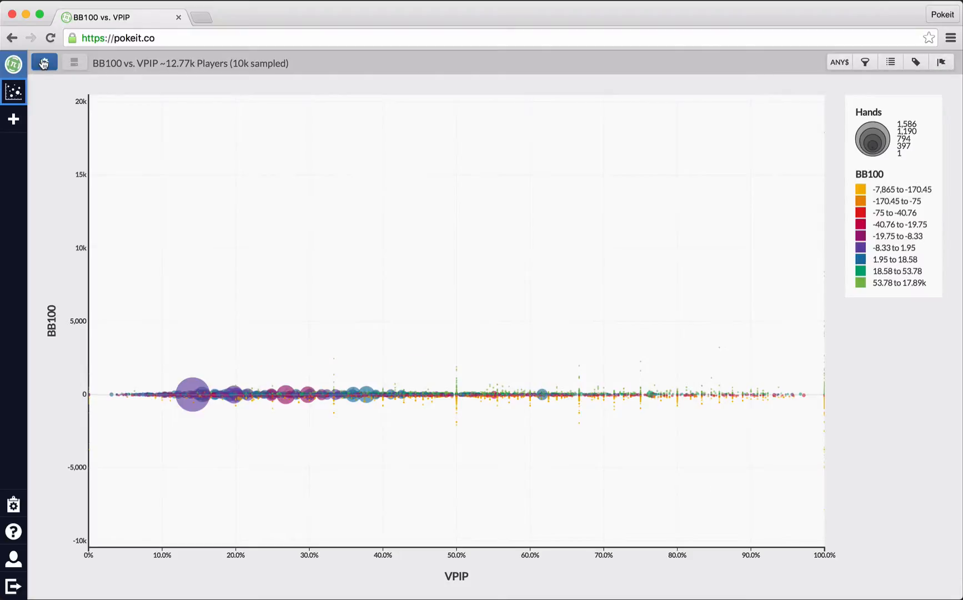
{"action": "left_click", "coordinate": [44, 63]}
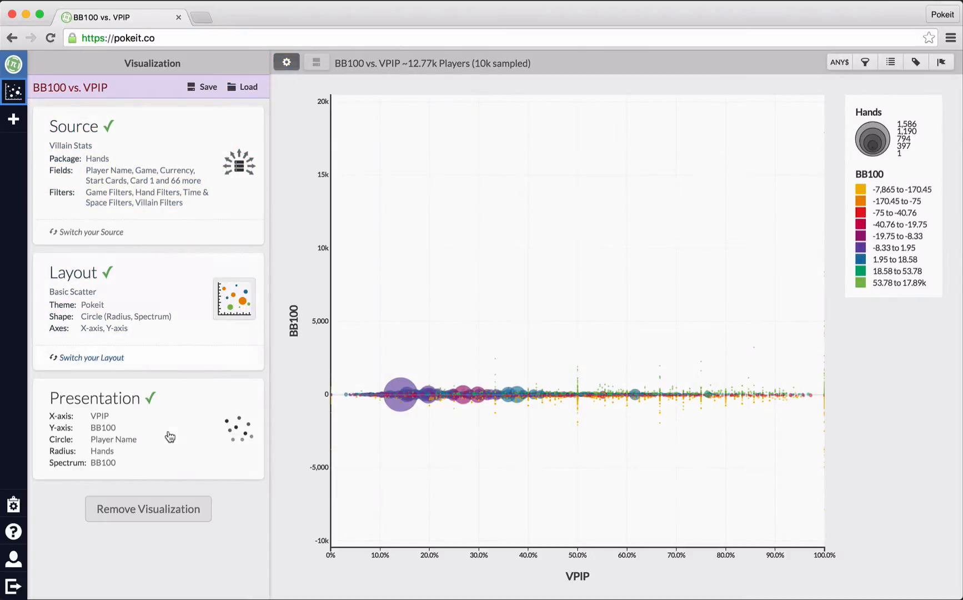
{"action": "left_click", "coordinate": [185, 411]}
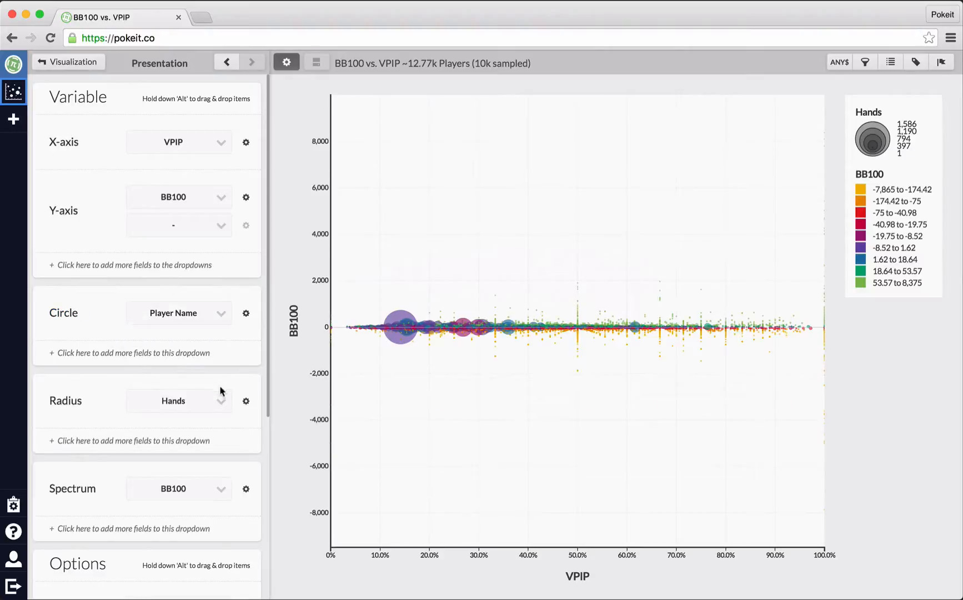
{"action": "left_click", "coordinate": [246, 401]}
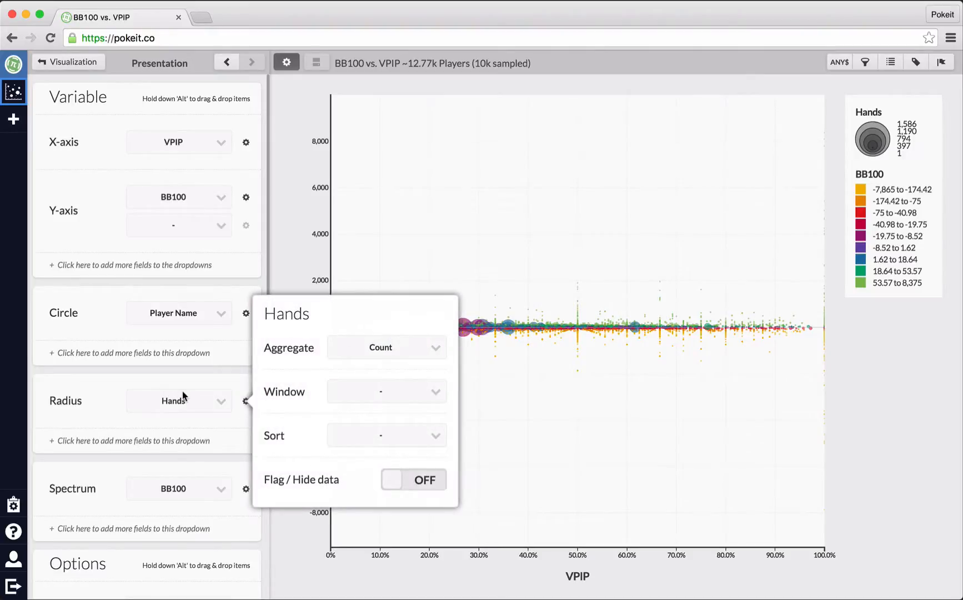
Turn Flag / Hide data on for Hands ≥ 100, restoring the 1,049-player scatter.
{"action": "left_click", "coordinate": [412, 487]}
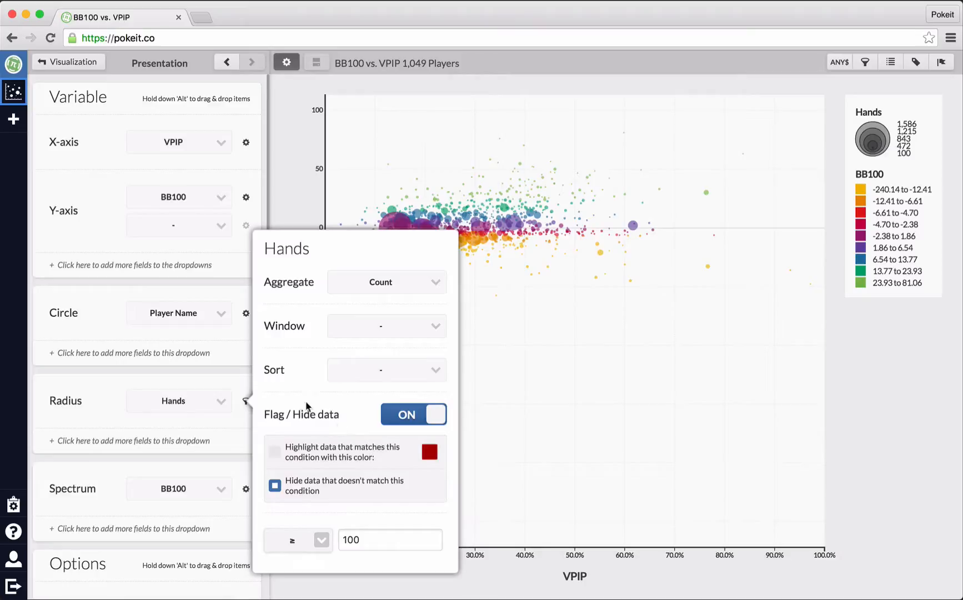
{"action": "left_click", "coordinate": [114, 168]}
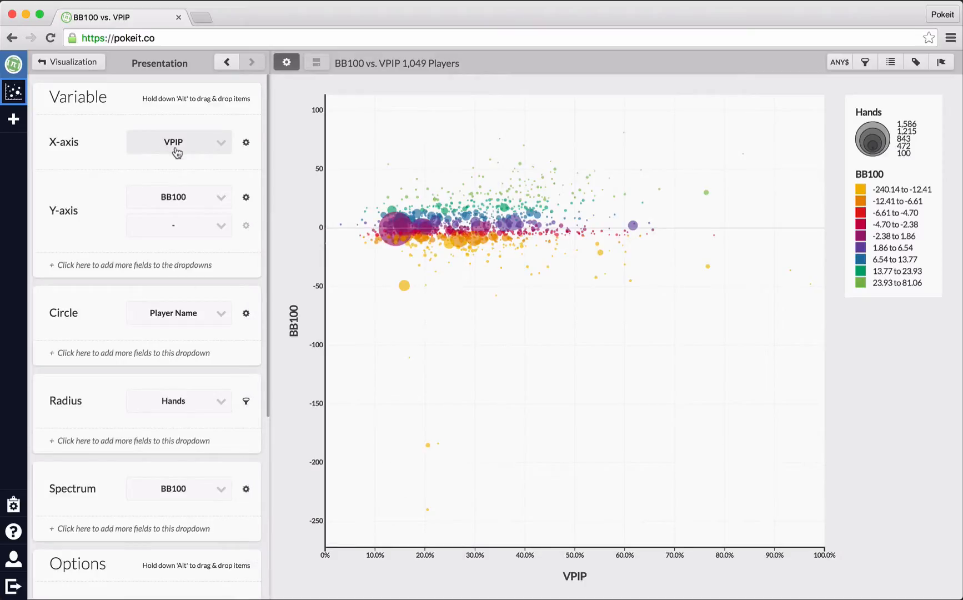
Flag VPIP values greater than 50 in purple on the X-axis field.
{"action": "left_click", "coordinate": [252, 145]}
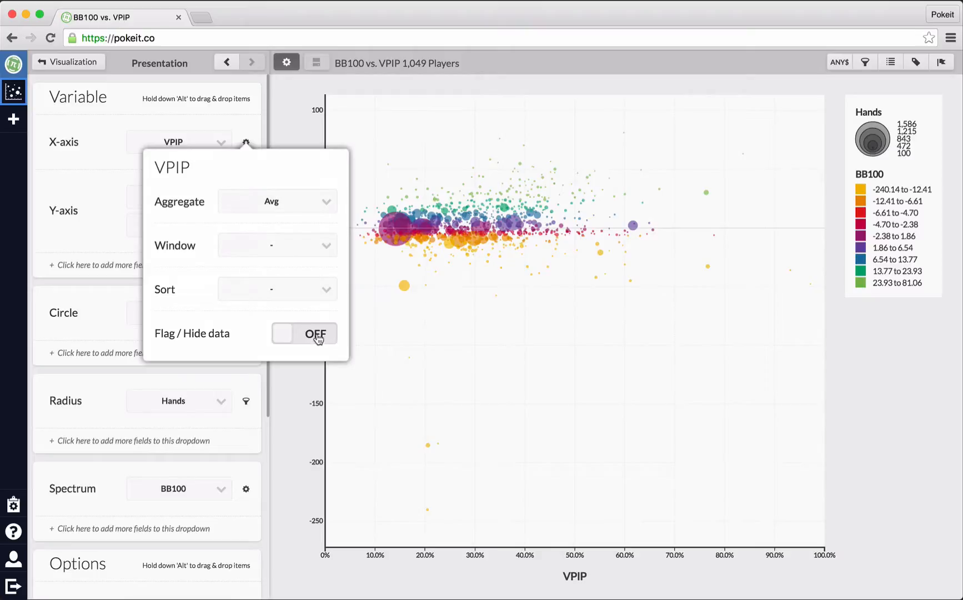
{"action": "left_click", "coordinate": [315, 337]}
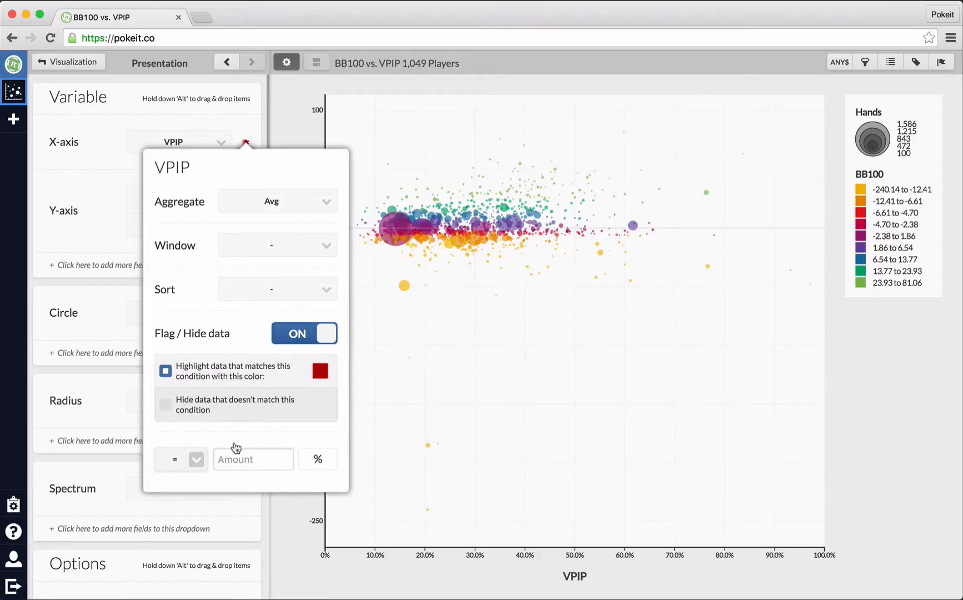
{"action": "left_click", "coordinate": [322, 370]}
{"action": "left_click", "coordinate": [312, 408]}
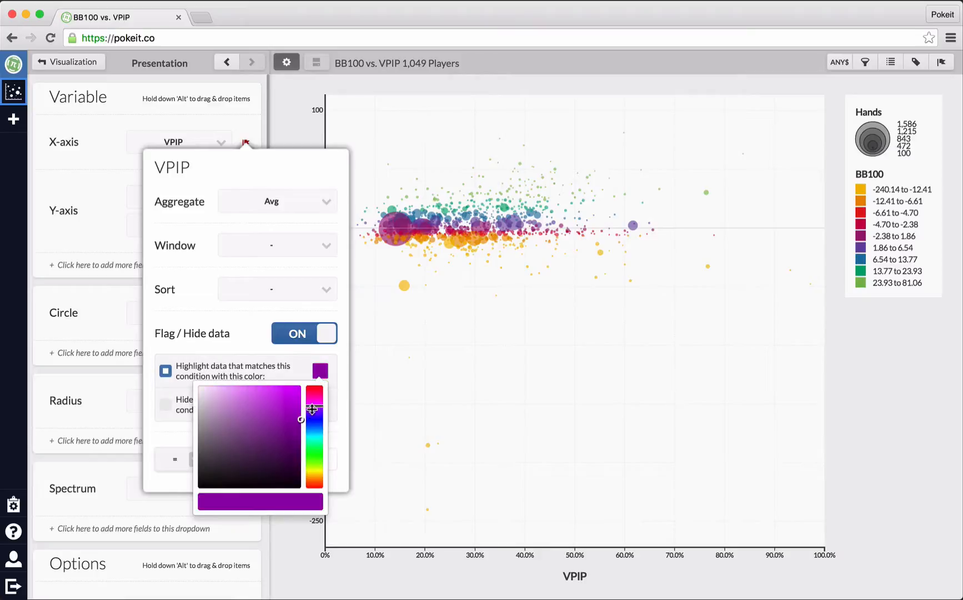
{"action": "left_click", "coordinate": [251, 350]}
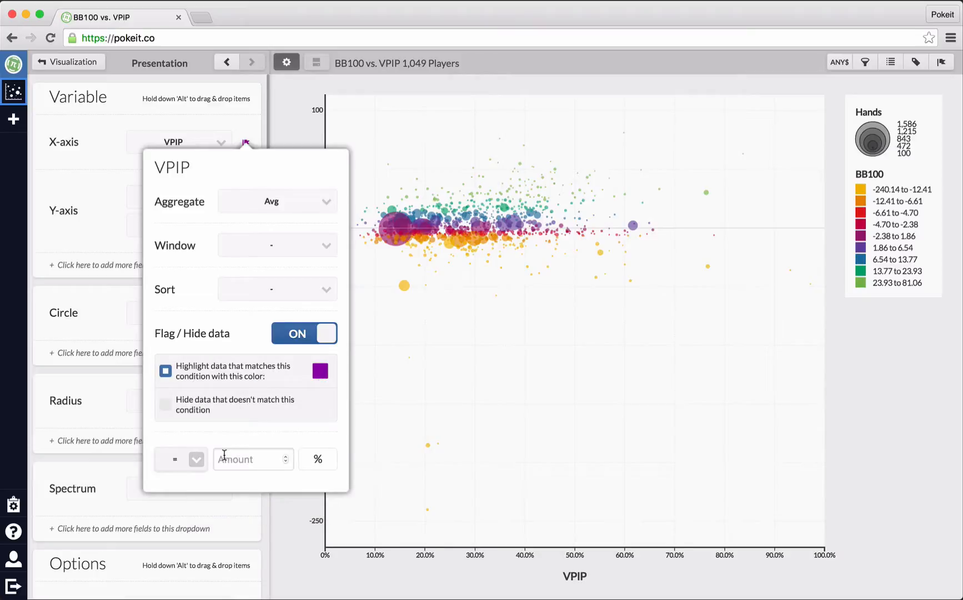
{"action": "left_click", "coordinate": [195, 459]}
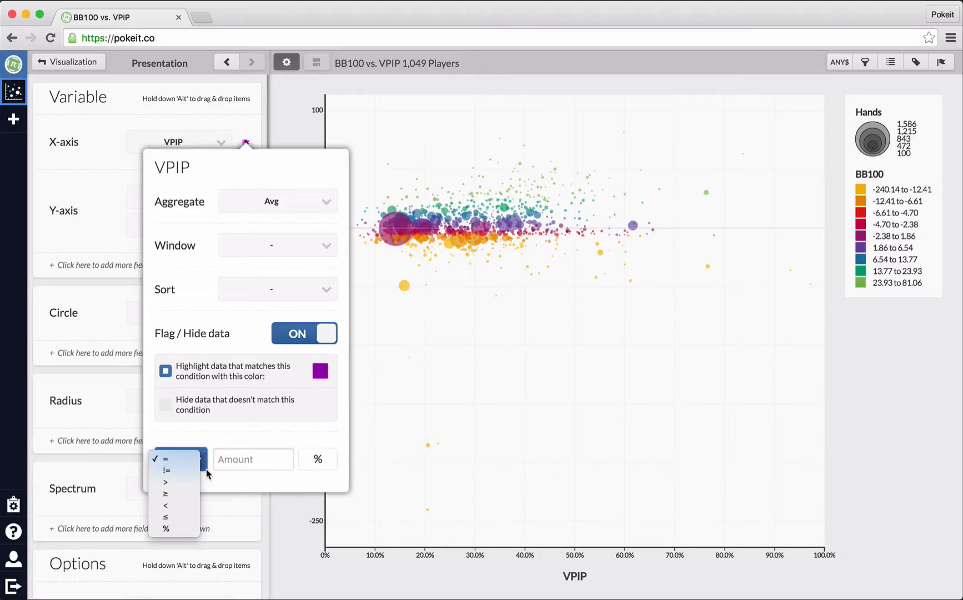
{"action": "left_click", "coordinate": [187, 481]}
{"action": "left_click", "coordinate": [252, 459]}
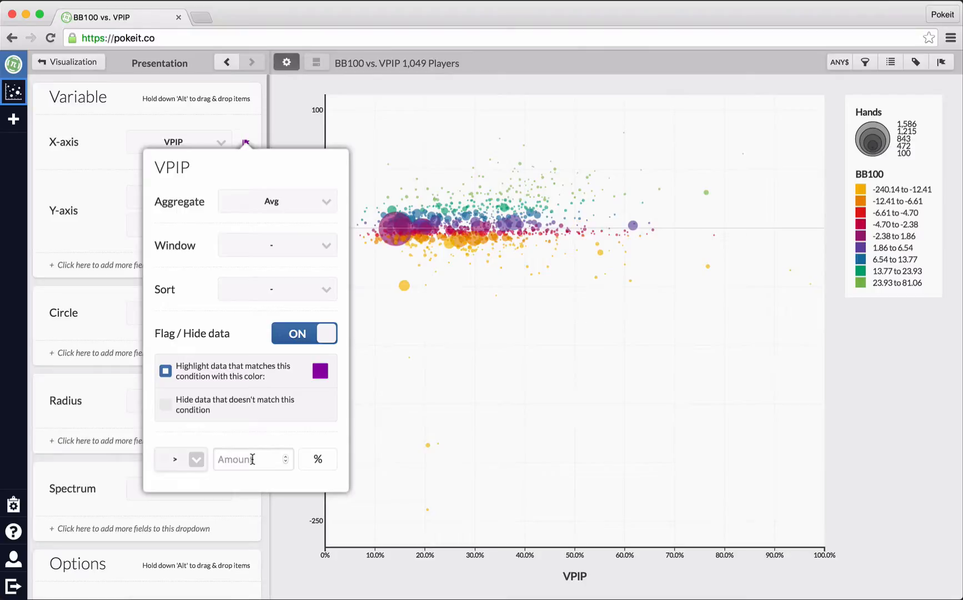
{"action": "type", "text": "50"}
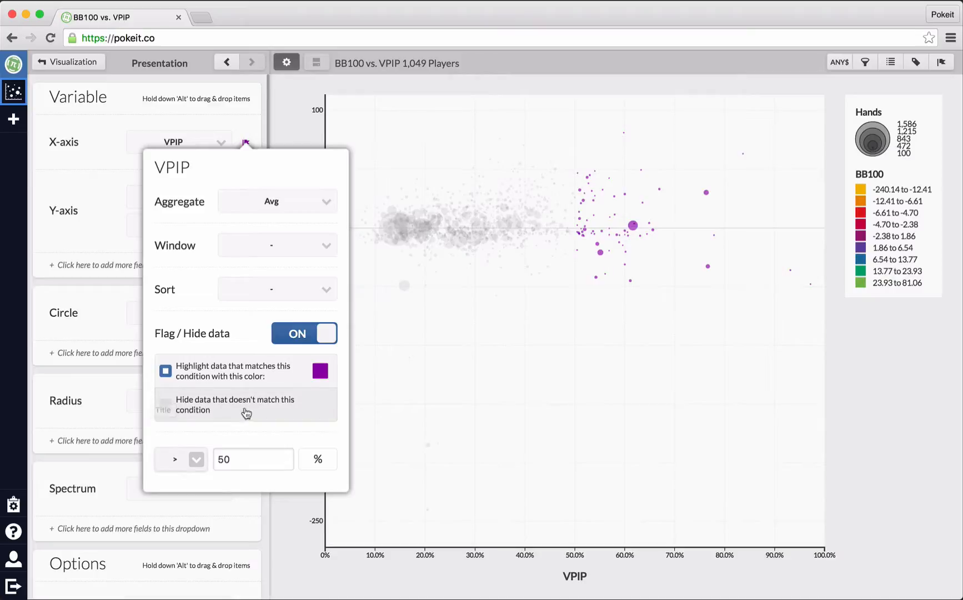
{"action": "left_click", "coordinate": [142, 112]}
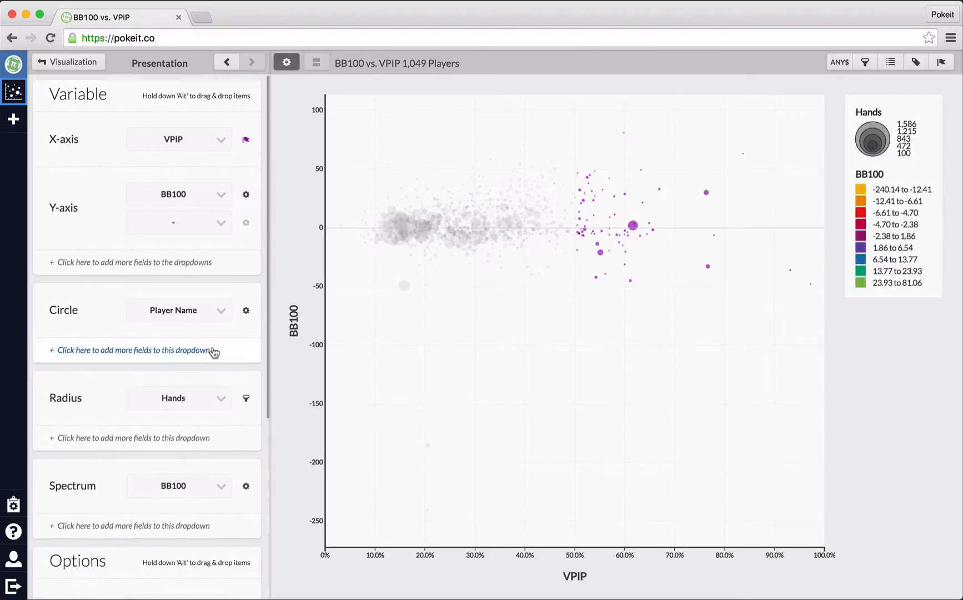
{"action": "scroll", "coordinate": [214, 351], "scroll_direction": "down", "scroll_amount": 2}
{"action": "scroll", "coordinate": [212, 351], "scroll_direction": "down", "scroll_amount": 5}
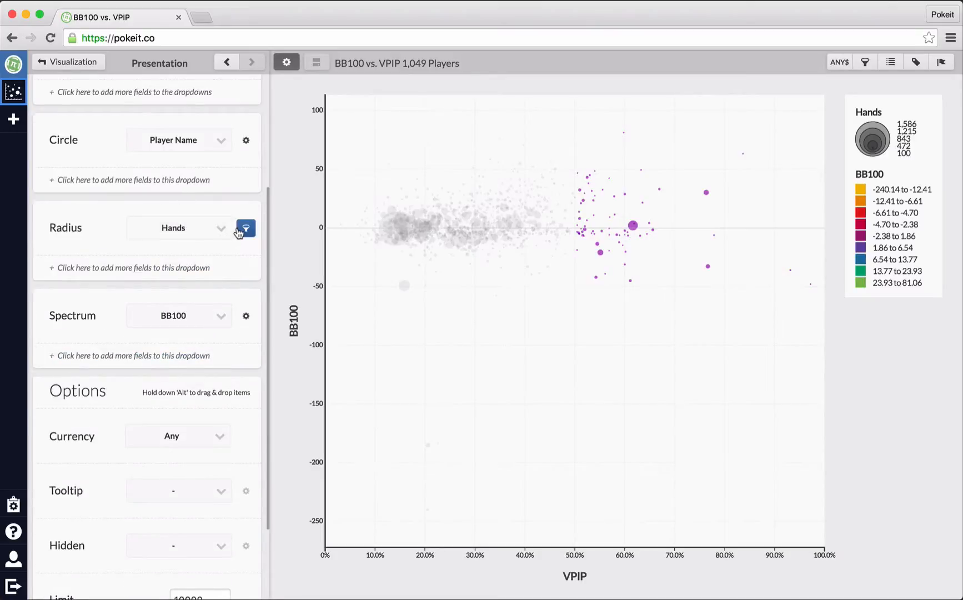
{"action": "scroll", "coordinate": [122, 337], "scroll_direction": "down", "scroll_amount": 1}
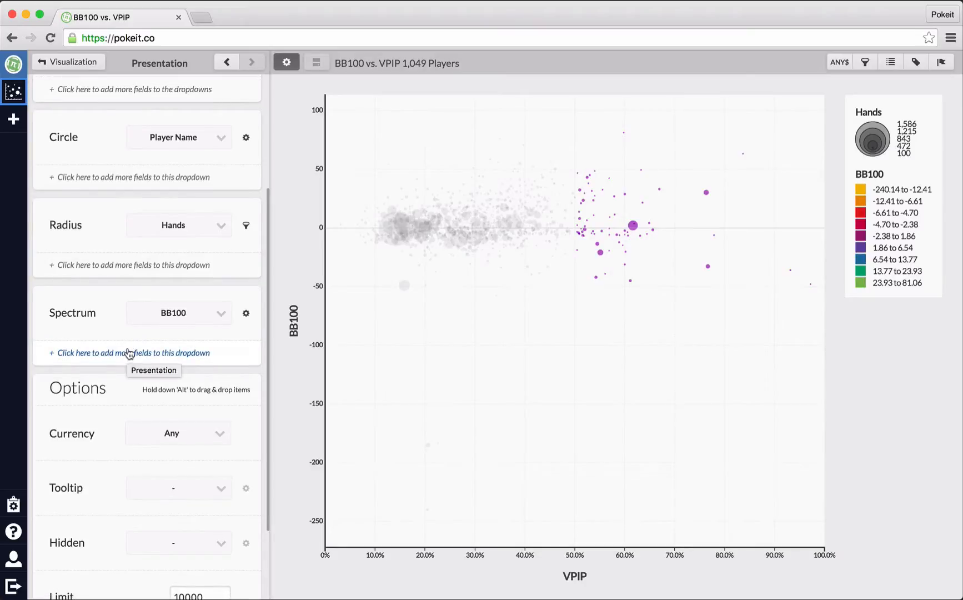
{"action": "scroll", "coordinate": [129, 350], "scroll_direction": "down", "scroll_amount": 2}
{"action": "scroll", "coordinate": [129, 350], "scroll_direction": "down", "scroll_amount": 2}
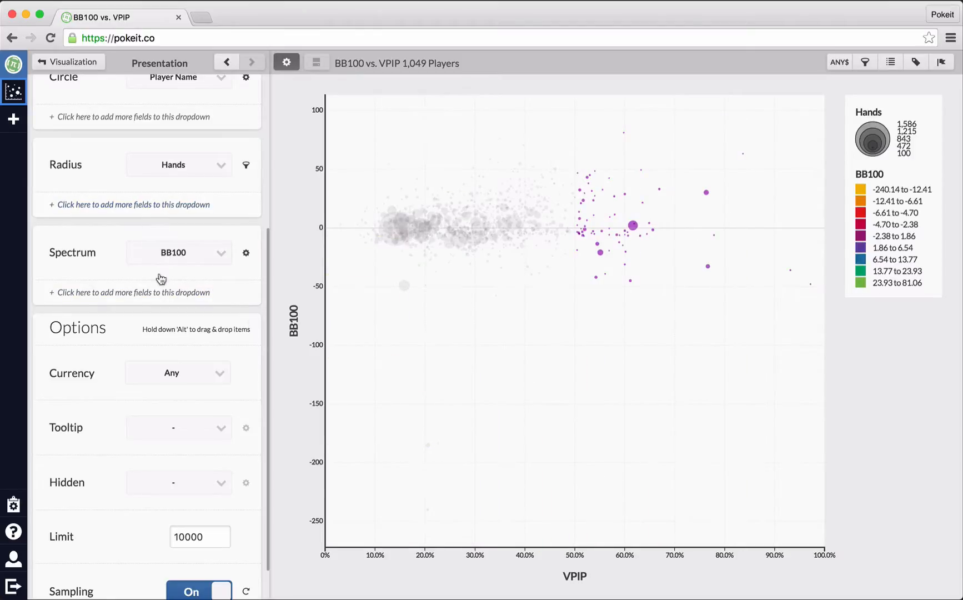
Add Hands as a hidden field and turn on its flag with a blue highlight.
{"action": "left_click", "coordinate": [183, 485]}
{"action": "left_click", "coordinate": [186, 493]}
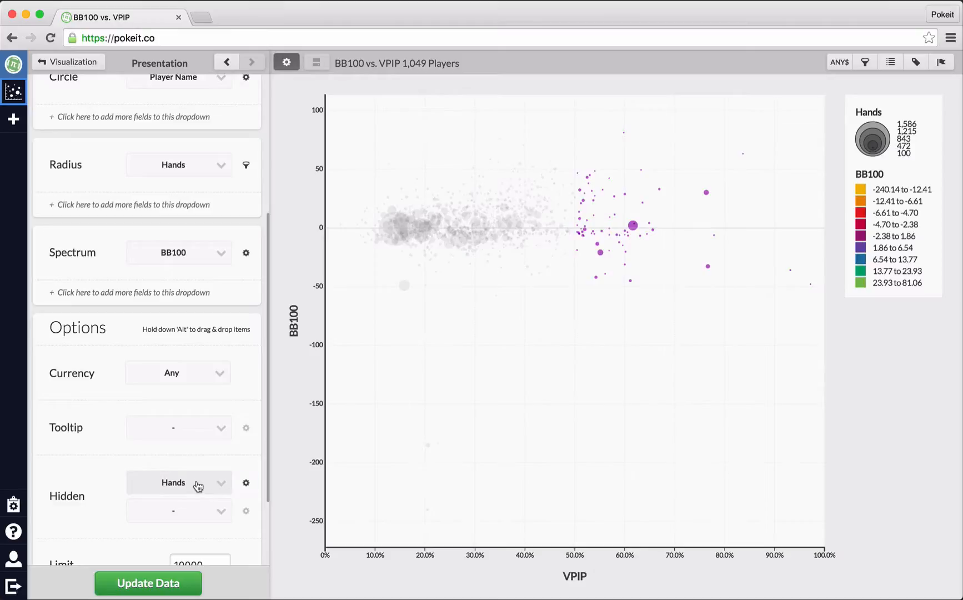
{"action": "left_click", "coordinate": [246, 485]}
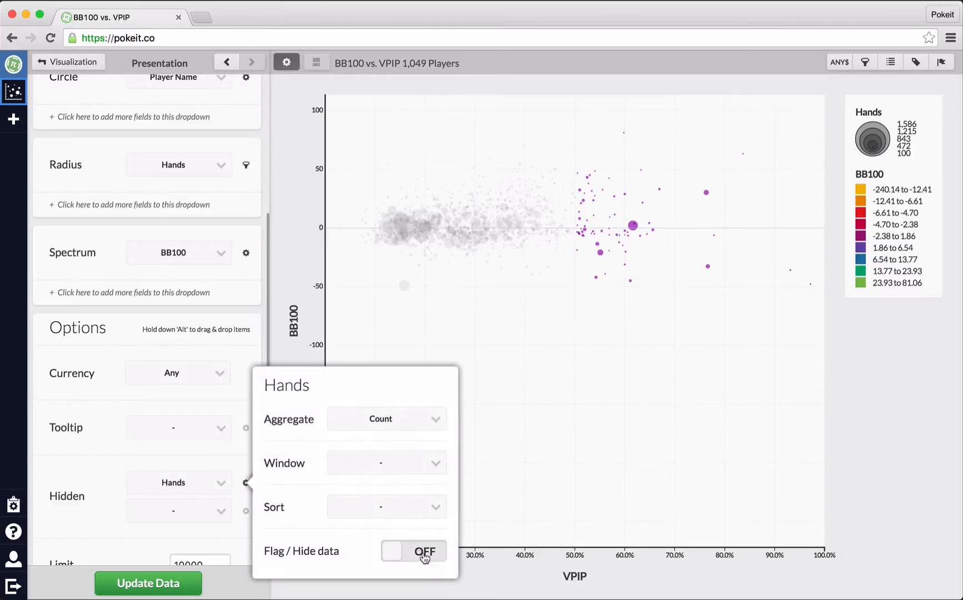
{"action": "left_click", "coordinate": [414, 550]}
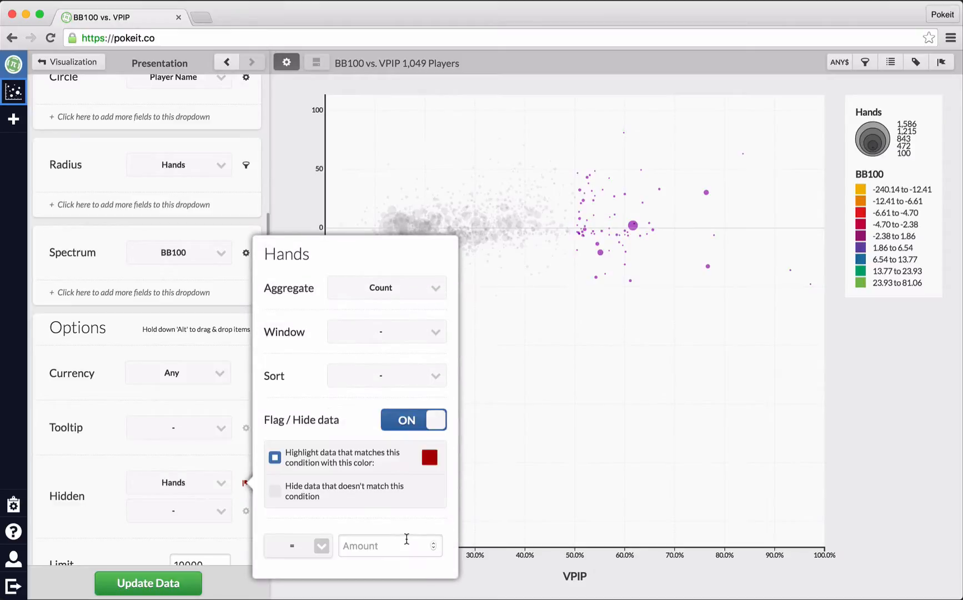
{"action": "left_click", "coordinate": [429, 457]}
{"action": "left_click_drag", "start_coordinate": [423, 508], "coordinate": [426, 517]}
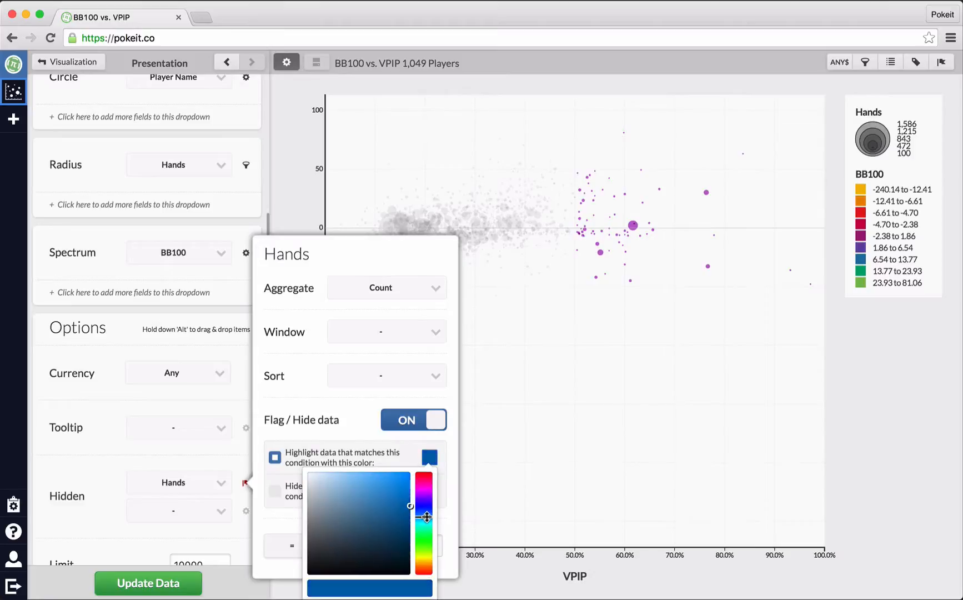
{"action": "left_click", "coordinate": [354, 421]}
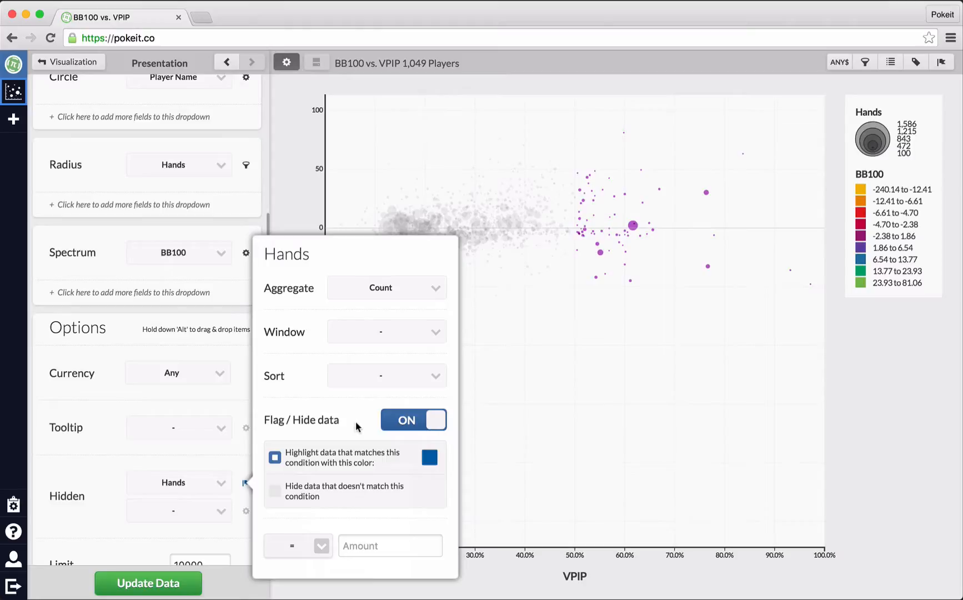
Set the hidden Hands condition to greater than 2 and update the chart data.
{"action": "left_click", "coordinate": [356, 546]}
{"action": "left_click", "coordinate": [316, 548]}
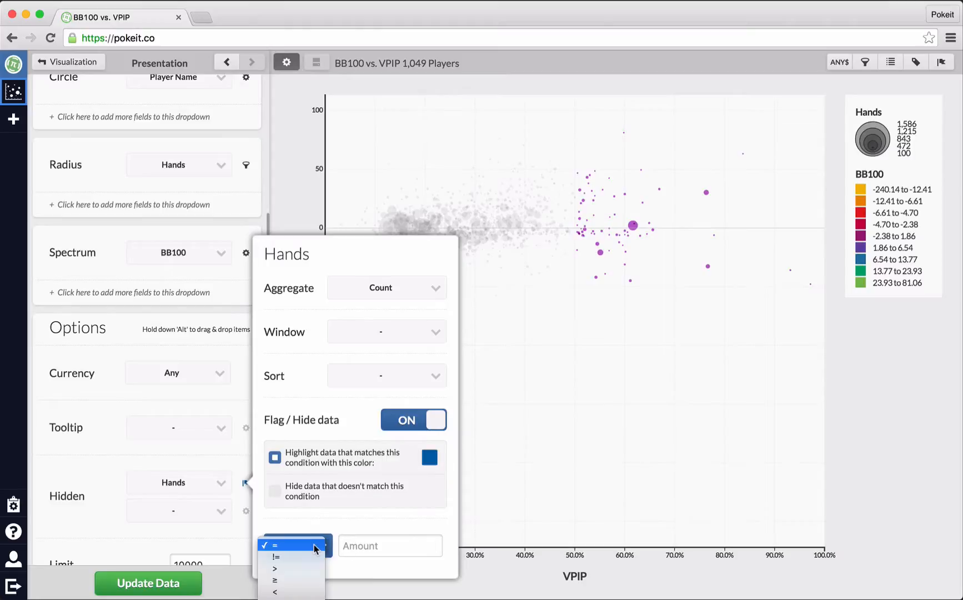
{"action": "left_click", "coordinate": [302, 569]}
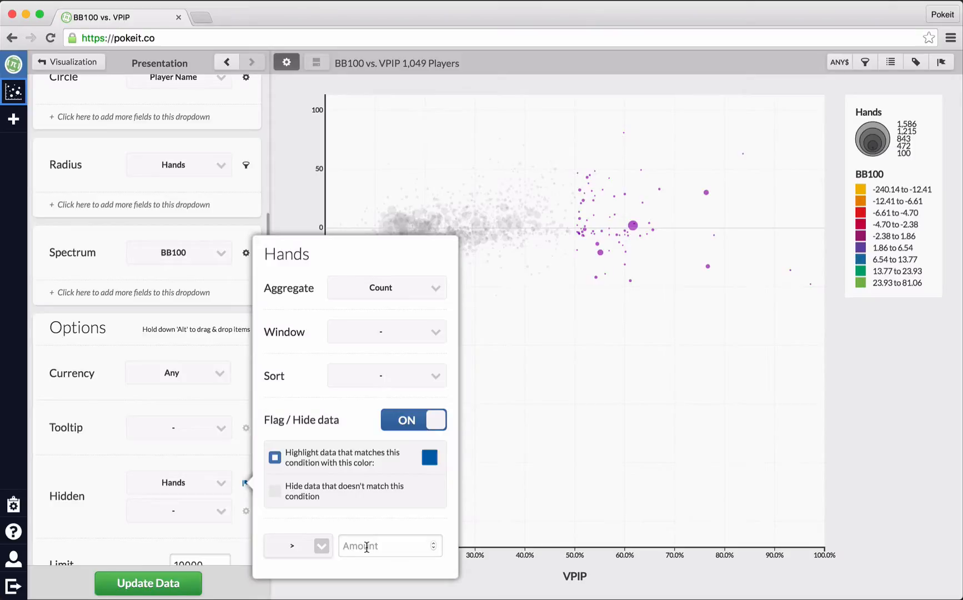
{"action": "left_click", "coordinate": [366, 547]}
{"action": "type", "text": "250"}
{"action": "left_click", "coordinate": [197, 584]}
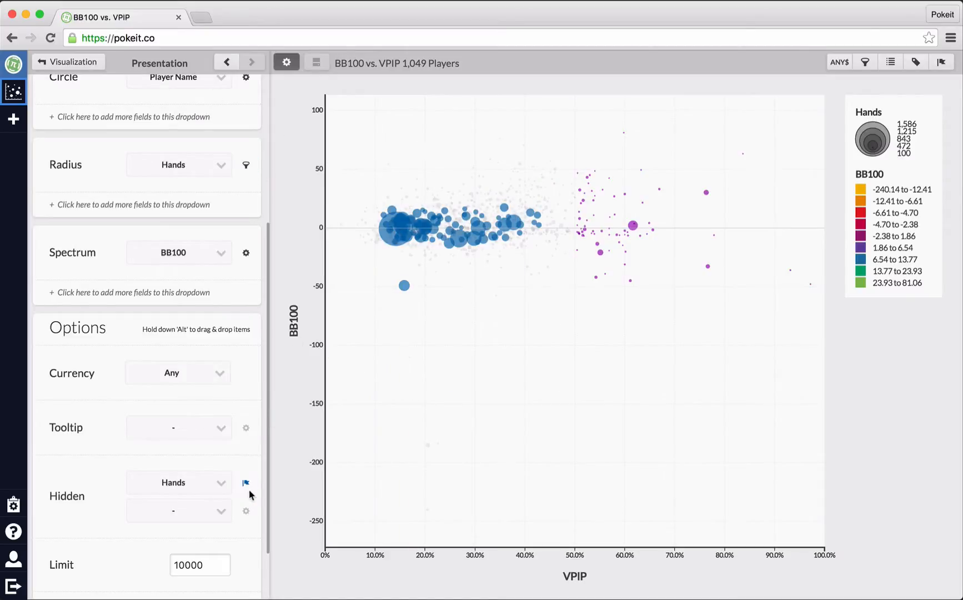
Switch off the VPIP > 50 purple flag, leaving only the blue Hands highlight.
{"action": "scroll", "coordinate": [183, 299], "scroll_direction": "down", "scroll_amount": 2}
{"action": "scroll", "coordinate": [175, 328], "scroll_direction": "up", "scroll_amount": 6}
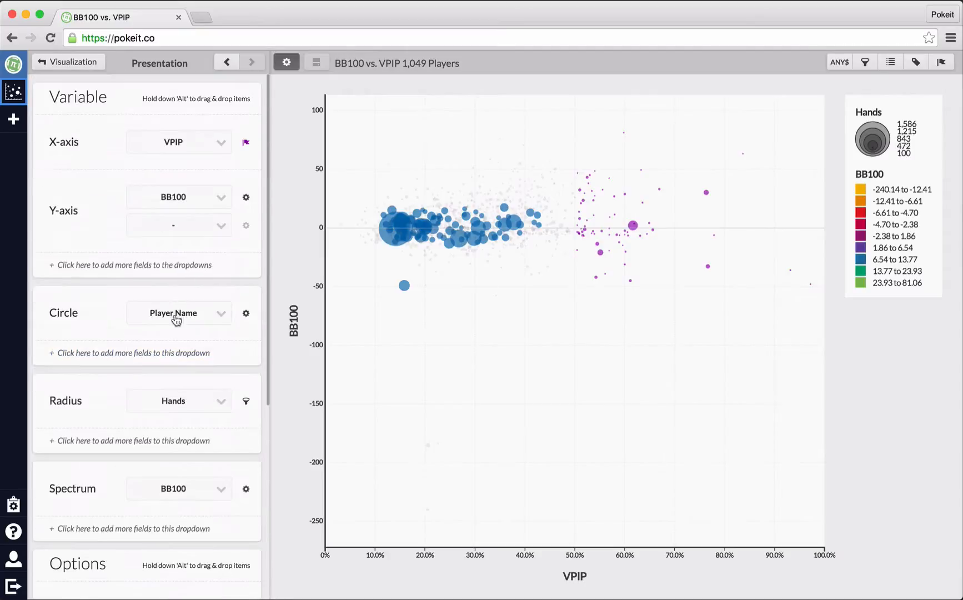
{"action": "left_click", "coordinate": [245, 141]}
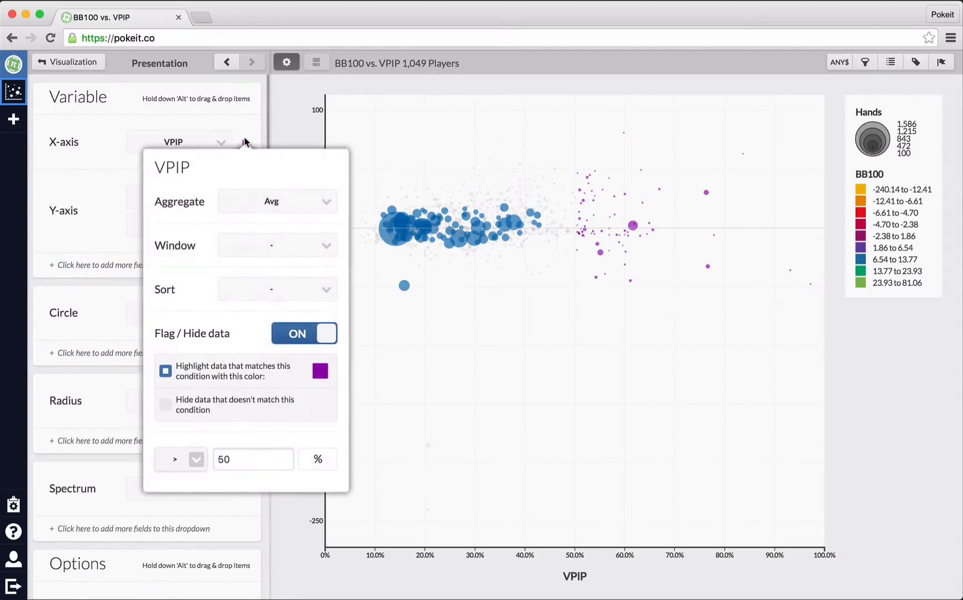
{"action": "left_click", "coordinate": [306, 333]}
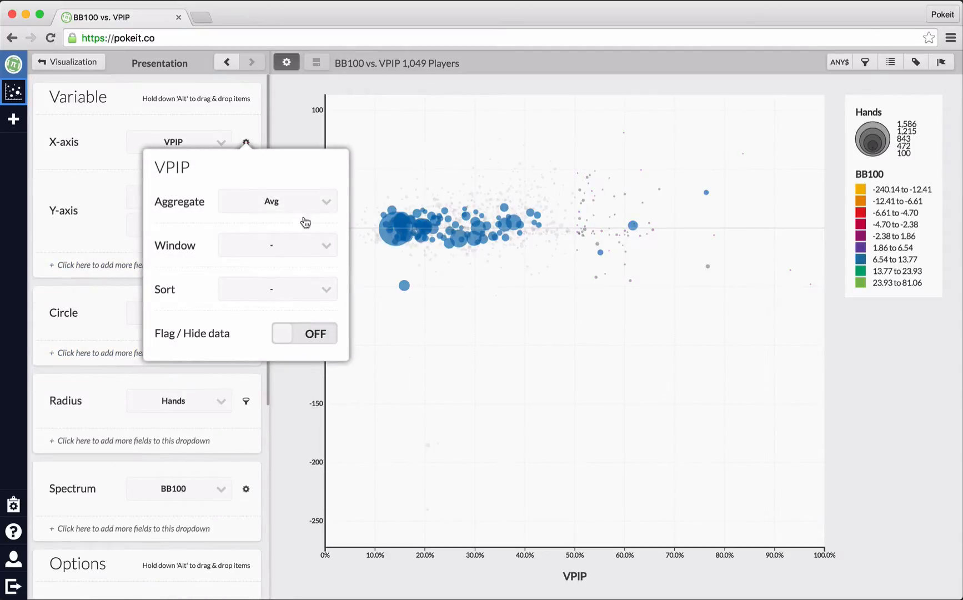
{"action": "left_click", "coordinate": [518, 234]}
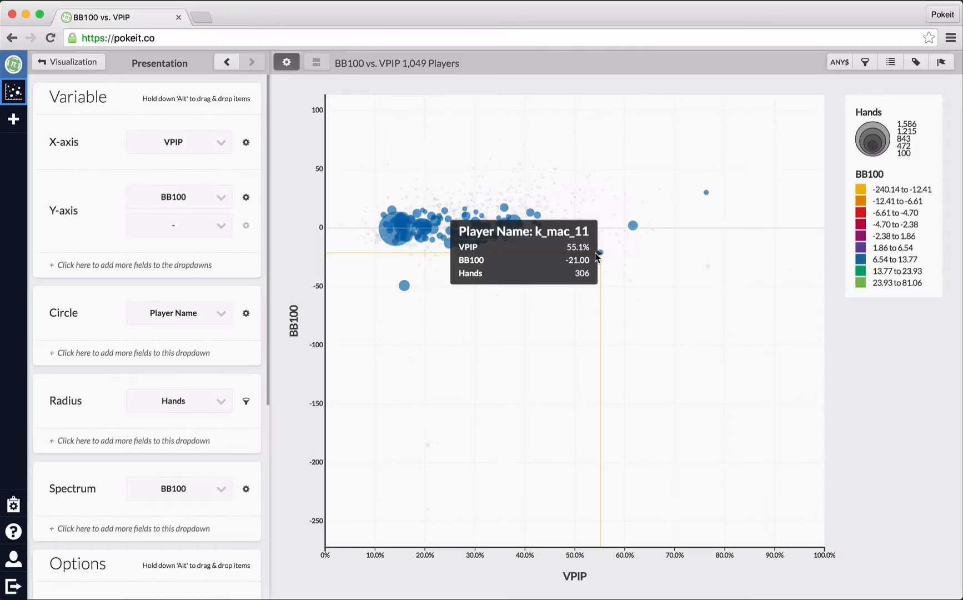
{"action": "mouse_move", "coordinate": [713, 199]}
{"action": "mouse_move", "coordinate": [341, 231]}
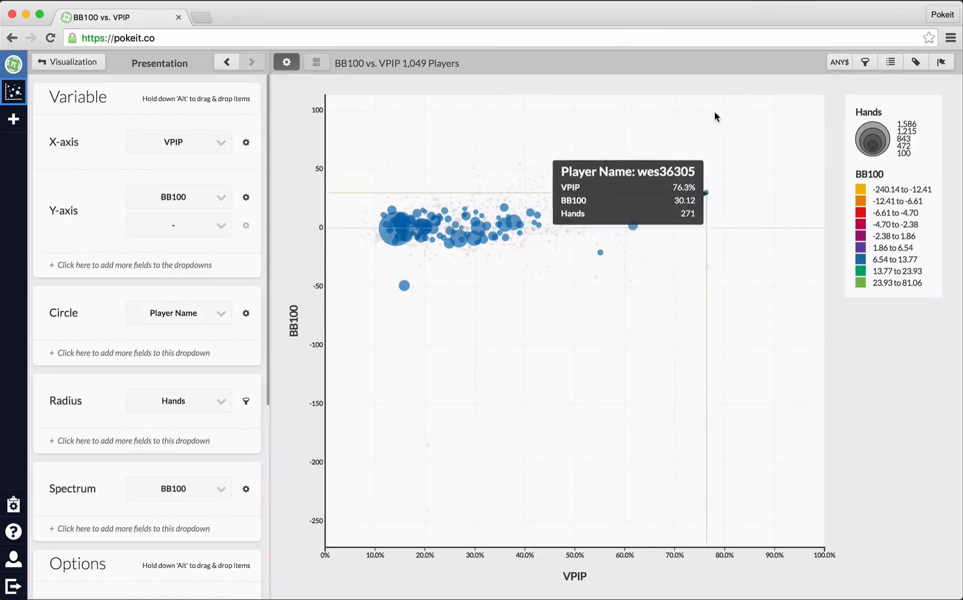
Re-enable the VPIP > 50 flag with non-matching data hidden, leaving 73 players.
{"action": "left_click", "coordinate": [246, 144]}
{"action": "left_click", "coordinate": [297, 336]}
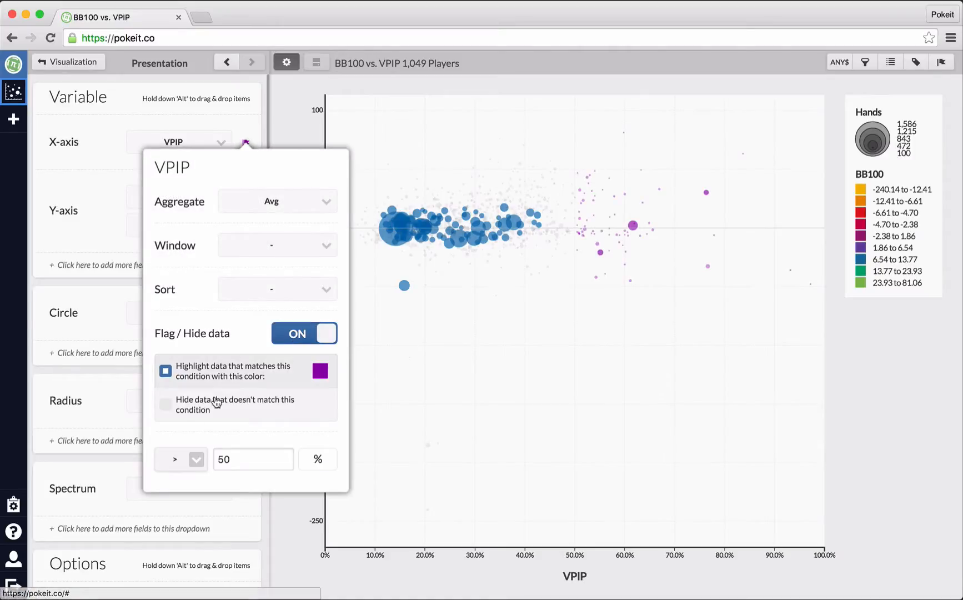
{"action": "left_click", "coordinate": [191, 413]}
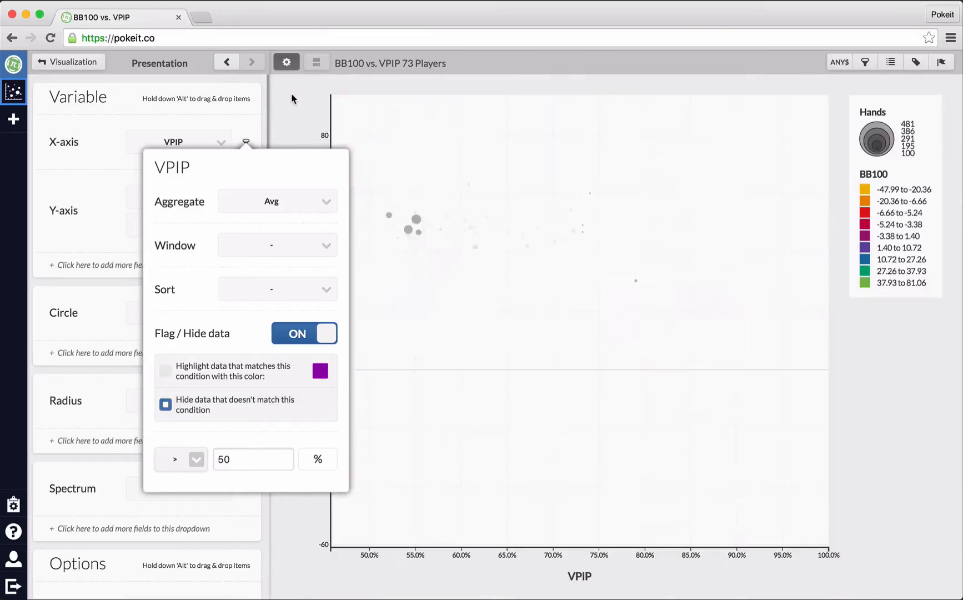
{"action": "left_click", "coordinate": [299, 100]}
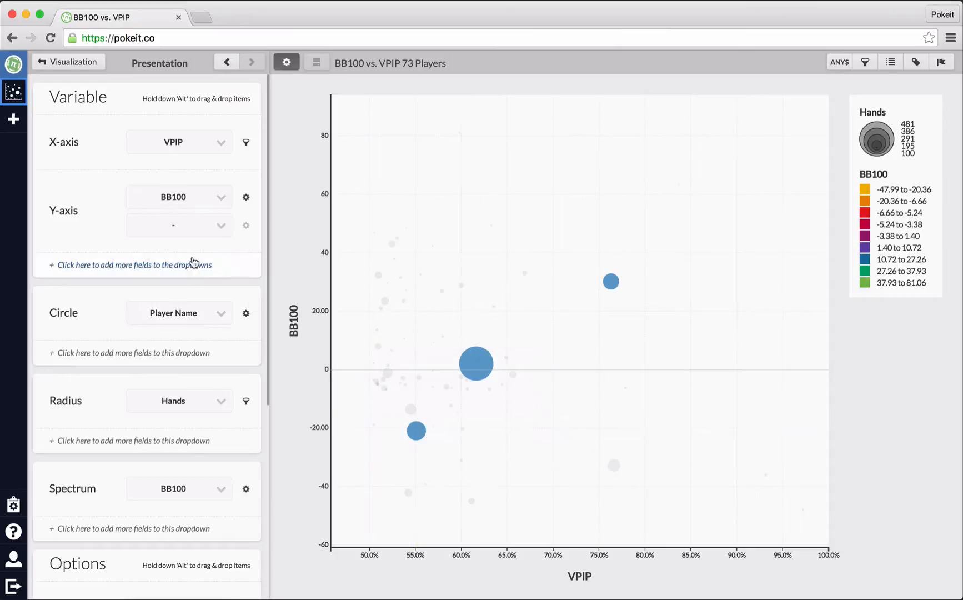
{"action": "scroll", "coordinate": [191, 288], "scroll_direction": "down", "scroll_amount": 5}
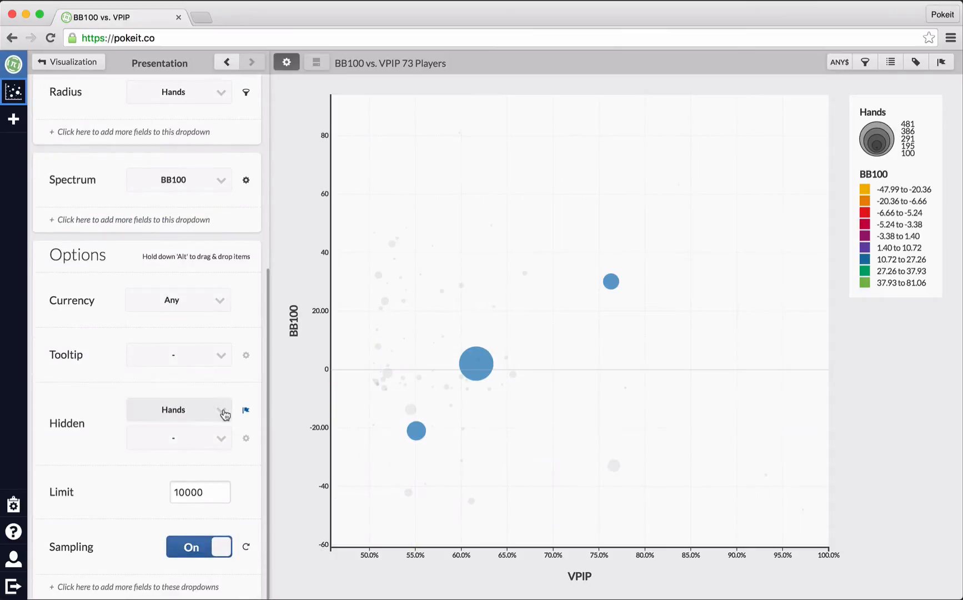
{"action": "mouse_move", "coordinate": [621, 264]}
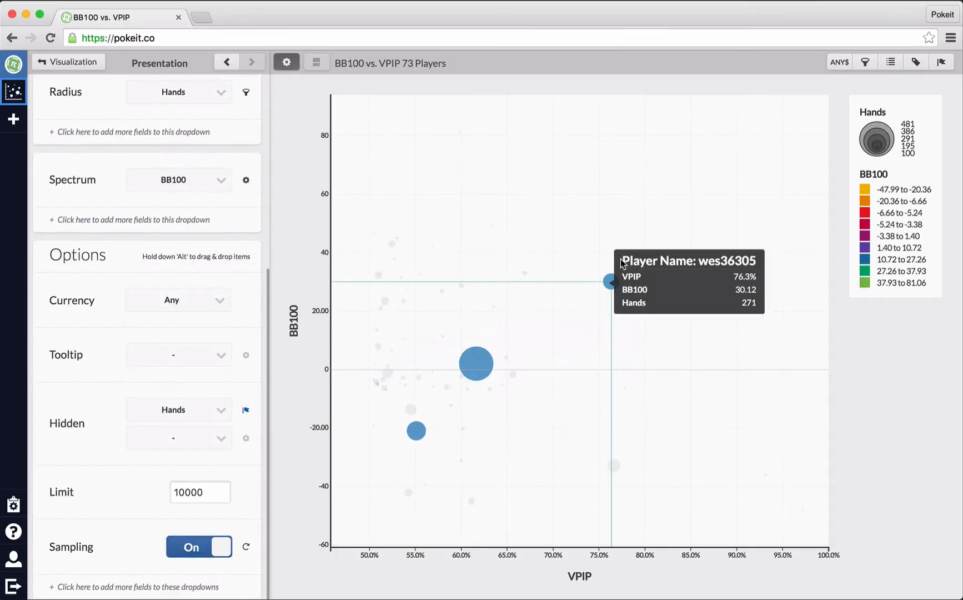
{"action": "mouse_move", "coordinate": [408, 433]}
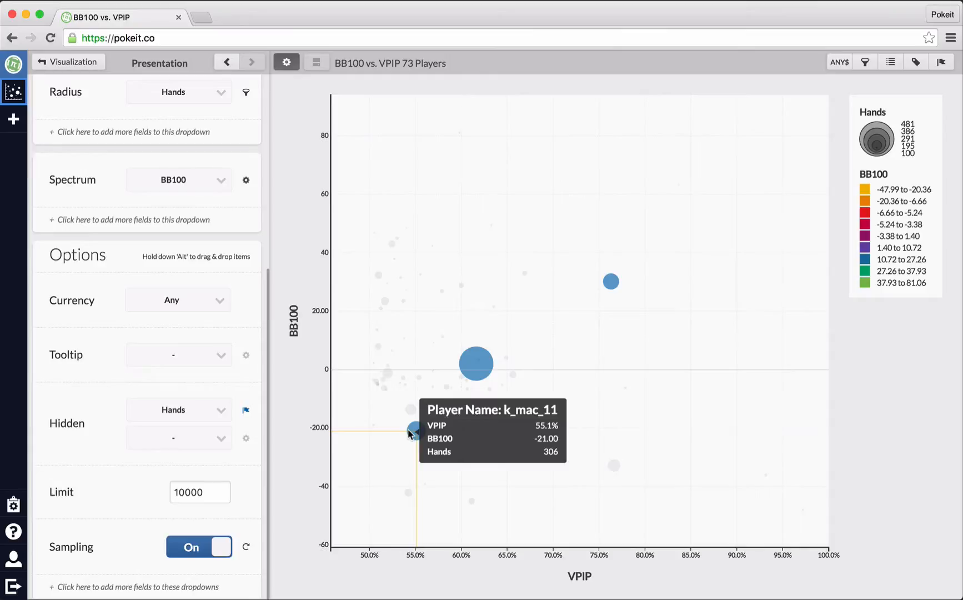
{"action": "mouse_move", "coordinate": [598, 288]}
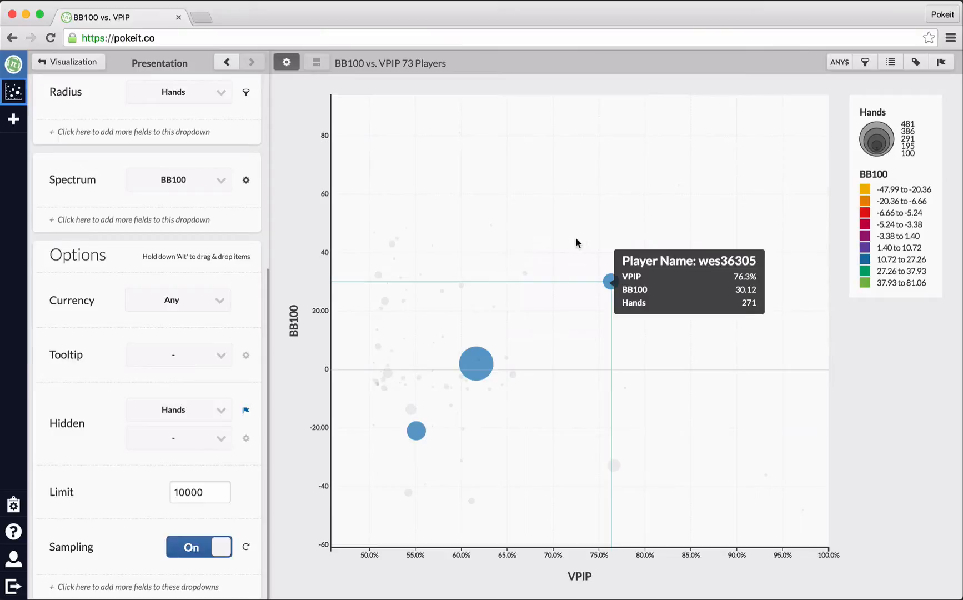
{"action": "mouse_move", "coordinate": [437, 427]}
{"action": "mouse_move", "coordinate": [489, 354]}
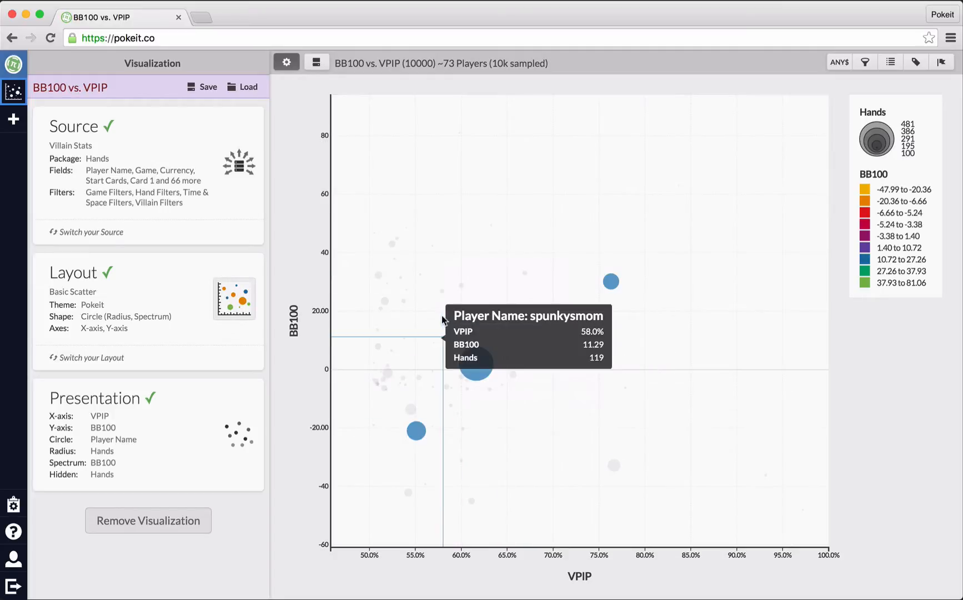
Open Sessions Report (USD) from the dashboard and show its Presentation settings.
{"action": "left_click", "coordinate": [13, 119]}
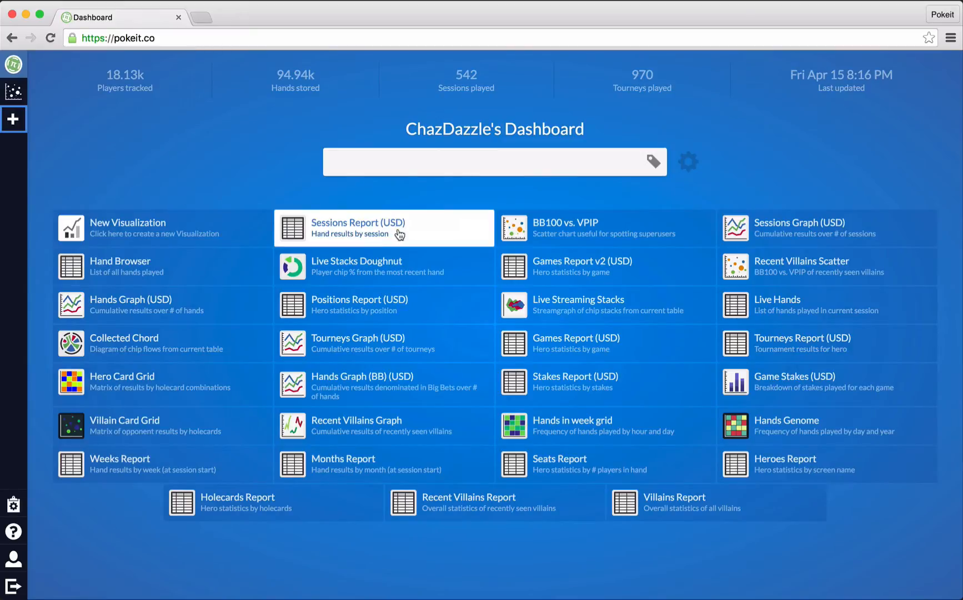
{"action": "left_click", "coordinate": [399, 235]}
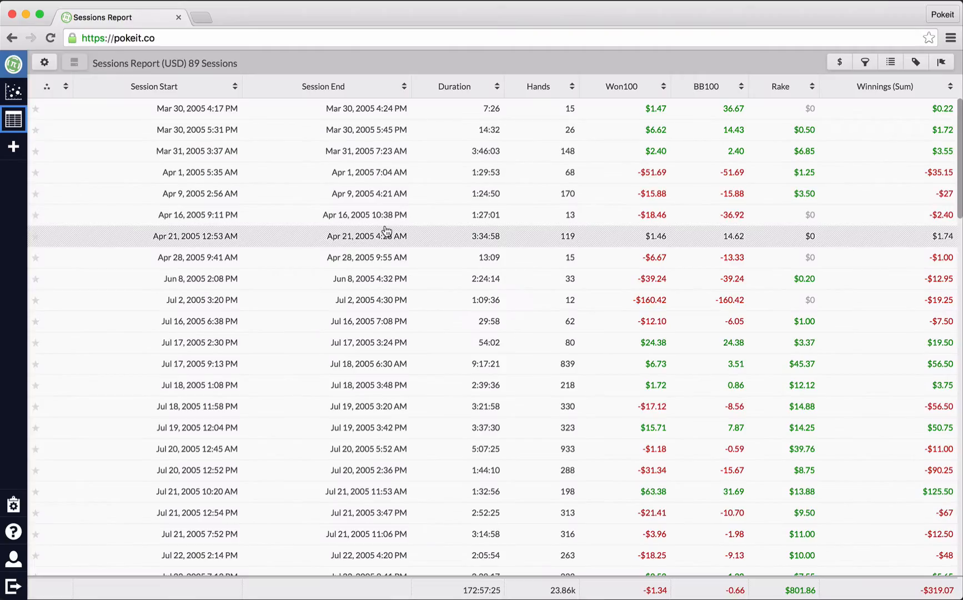
{"action": "left_click", "coordinate": [44, 63]}
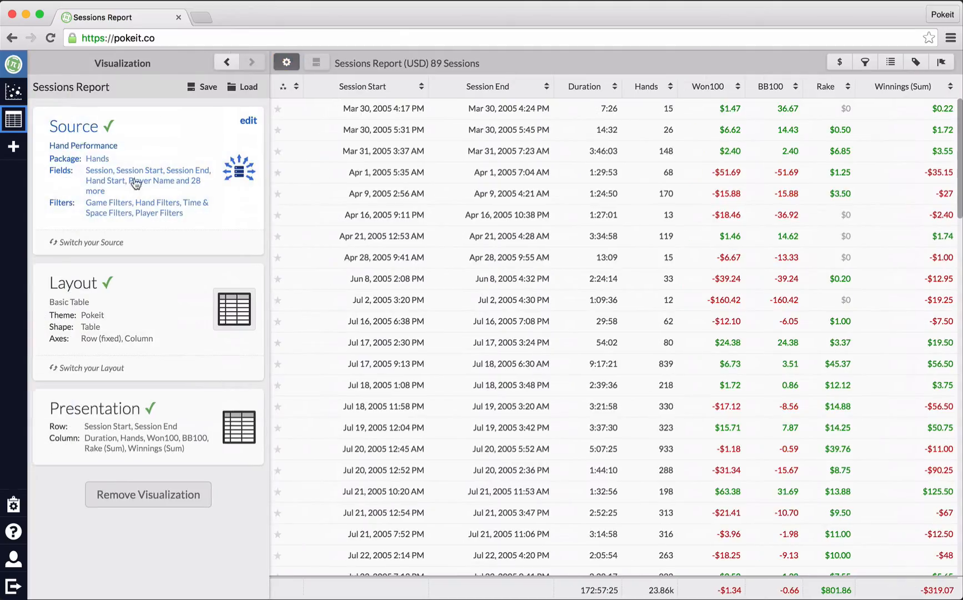
{"action": "left_click", "coordinate": [201, 409]}
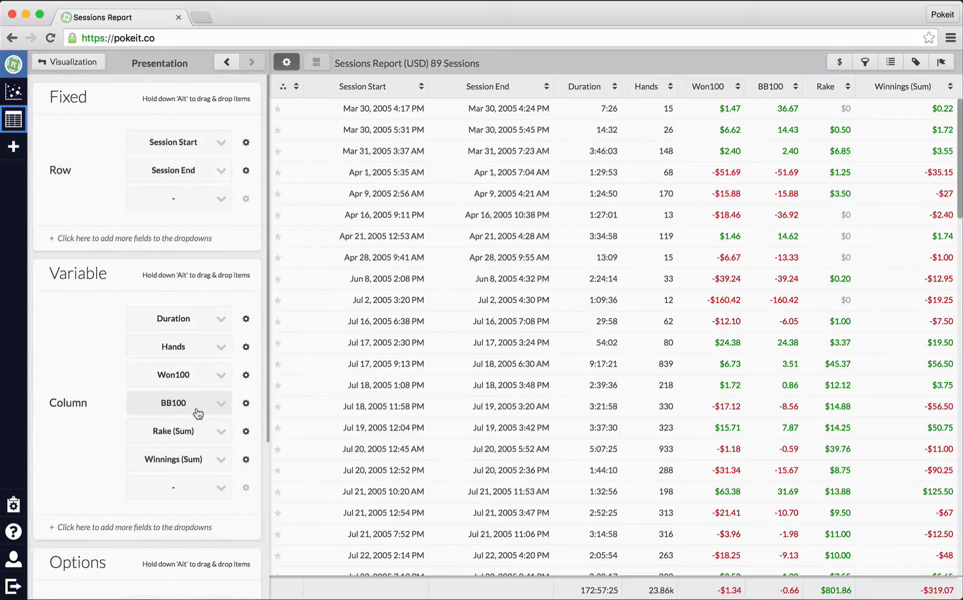
Flag sessions with Winnings (Sum) greater than 100 in red.
{"action": "left_click", "coordinate": [247, 461]}
{"action": "left_click", "coordinate": [417, 539]}
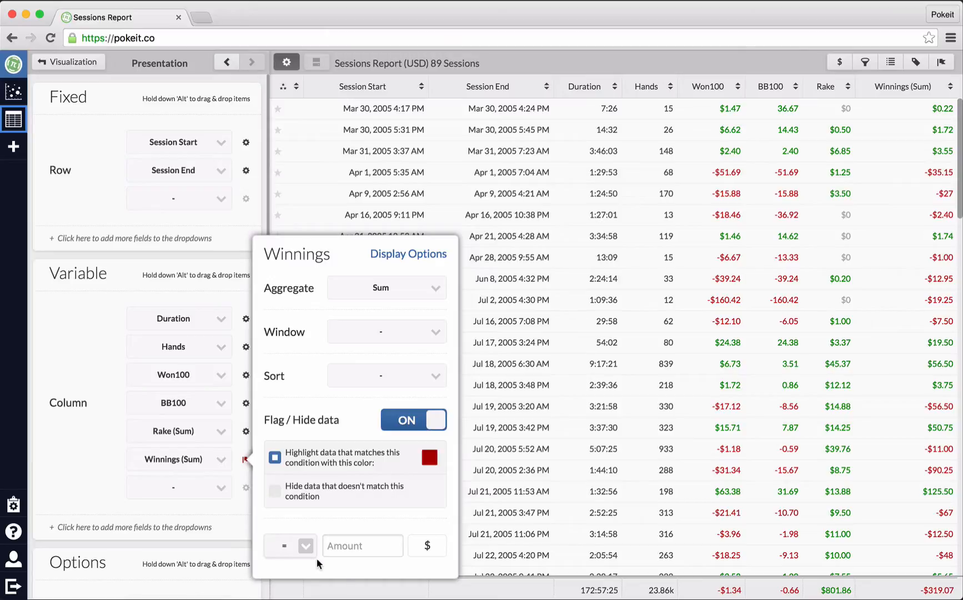
{"action": "left_click", "coordinate": [284, 547]}
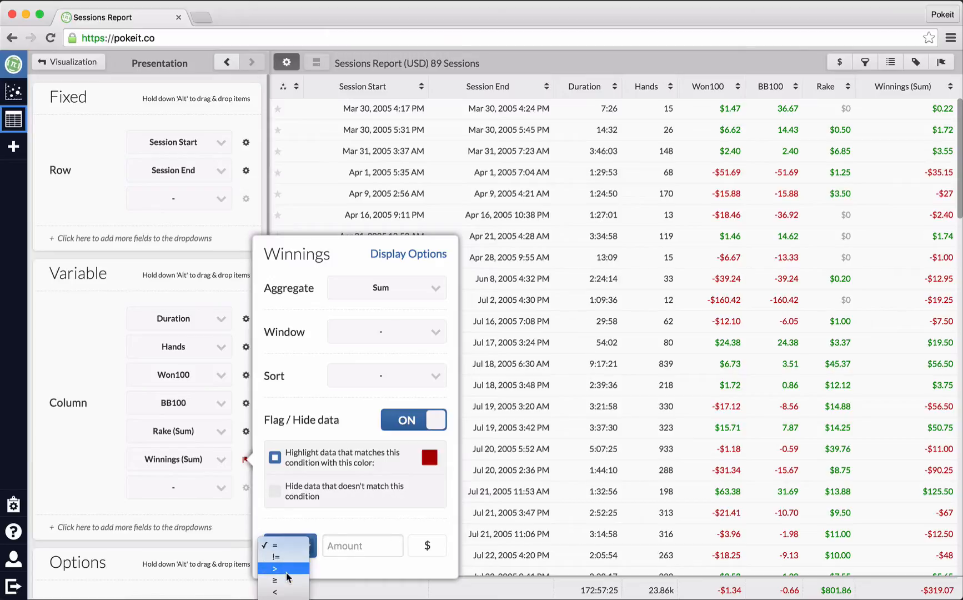
{"action": "left_click", "coordinate": [286, 571]}
{"action": "left_click", "coordinate": [361, 545]}
{"action": "type", "text": "10"}
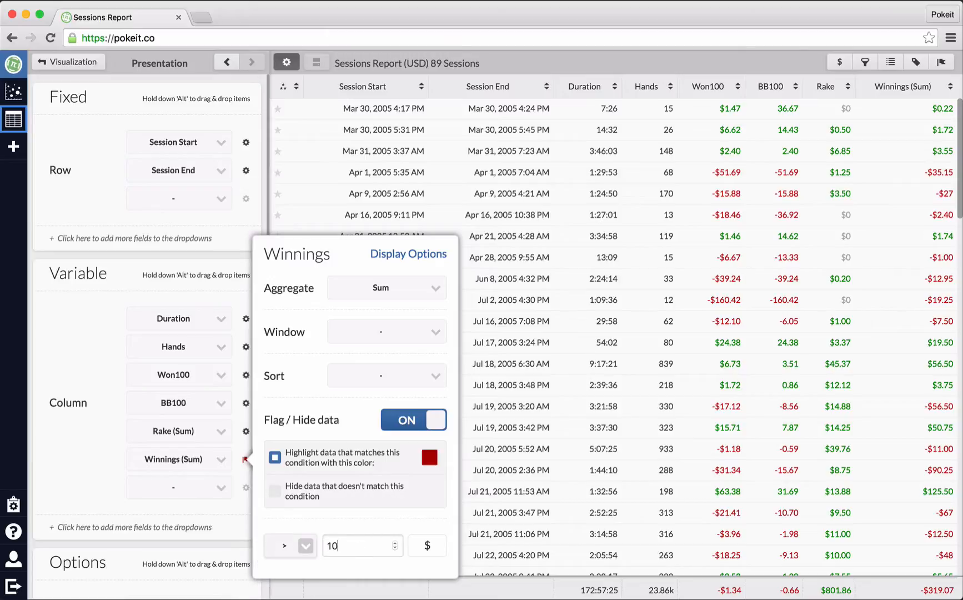
{"action": "type", "text": "0"}
{"action": "left_click", "coordinate": [475, 61]}
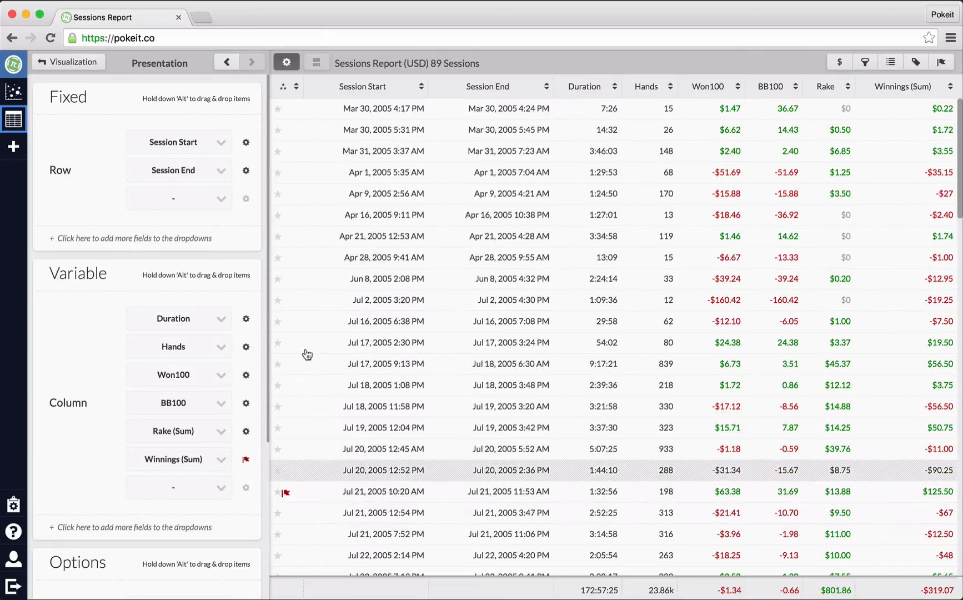
{"action": "scroll", "coordinate": [303, 289], "scroll_direction": "down", "scroll_amount": 3}
{"action": "scroll", "coordinate": [302, 287], "scroll_direction": "down", "scroll_amount": 15}
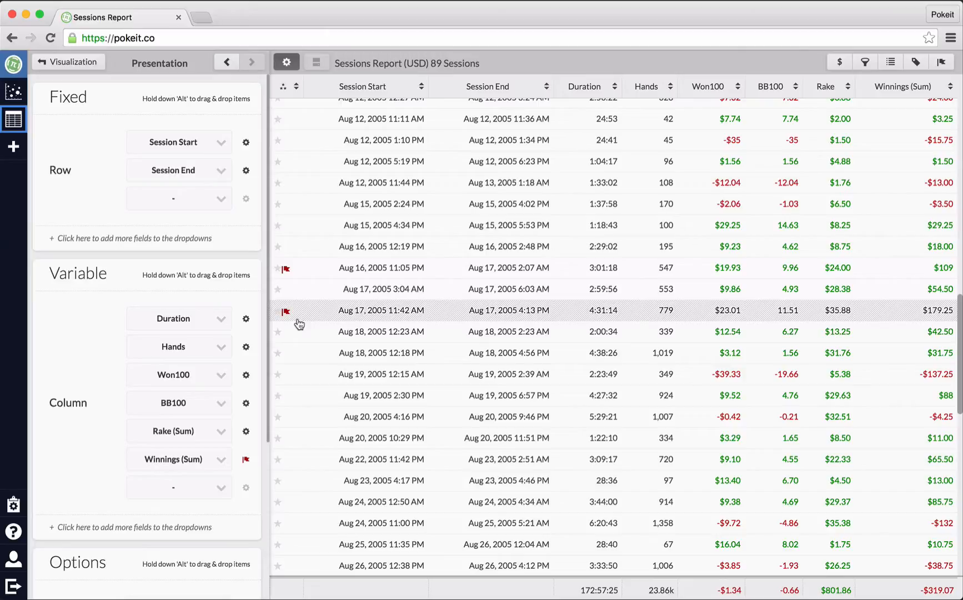
Hide every session without Winnings (Sum) over $100, leaving 4, then return to the Dashboard.
{"action": "left_click", "coordinate": [247, 460]}
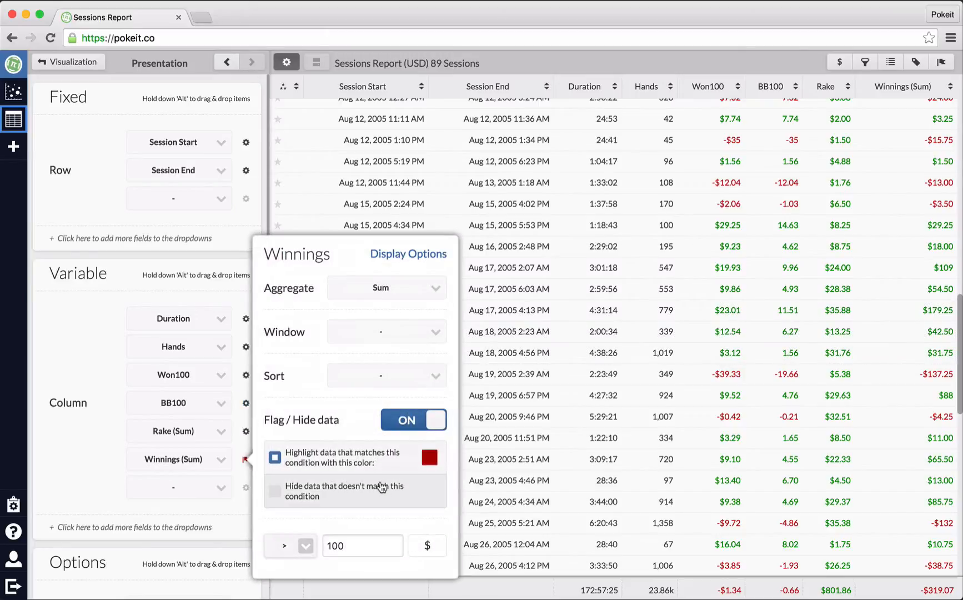
{"action": "left_click", "coordinate": [382, 487]}
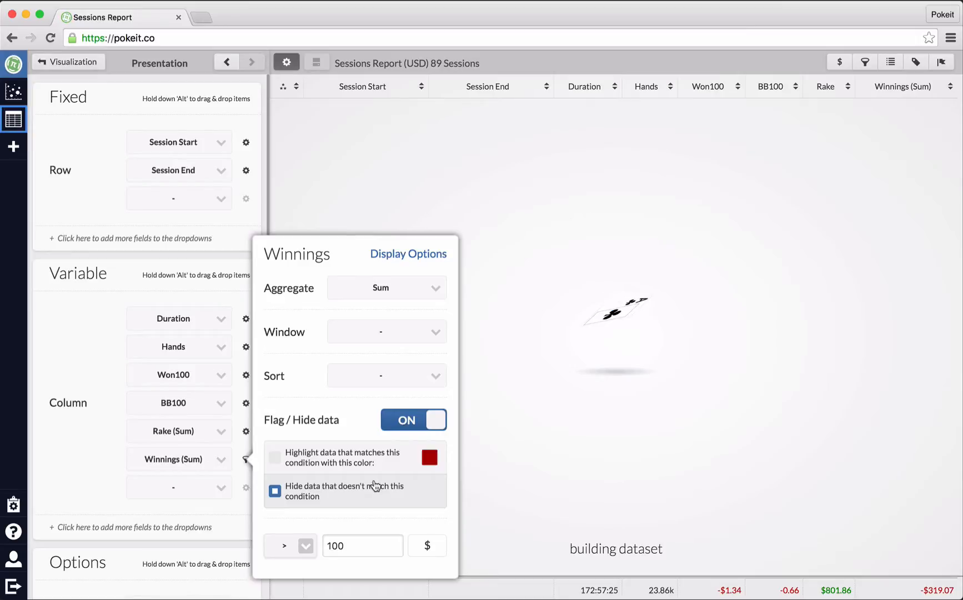
{"action": "left_click", "coordinate": [511, 254]}
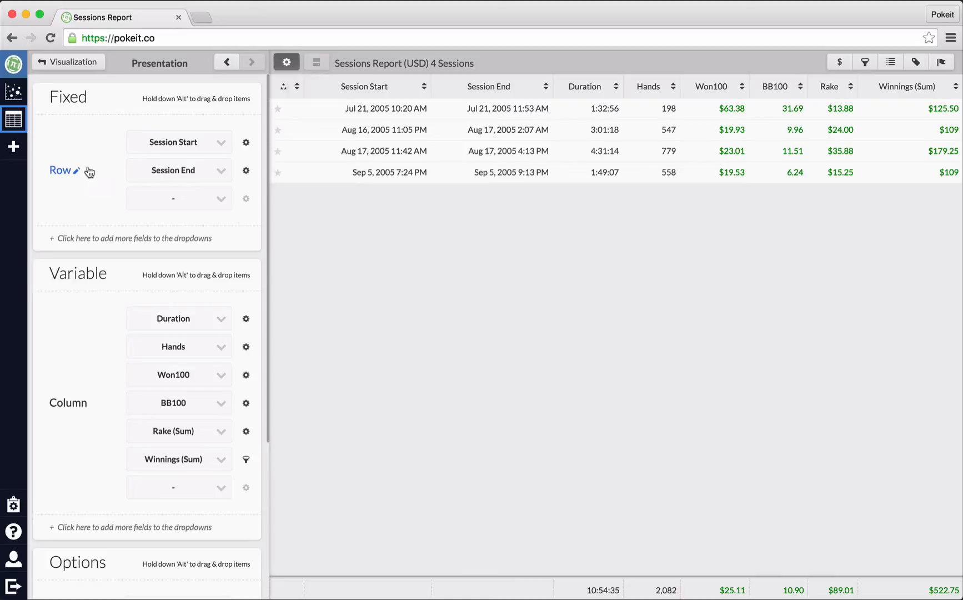
{"action": "left_click", "coordinate": [13, 147]}
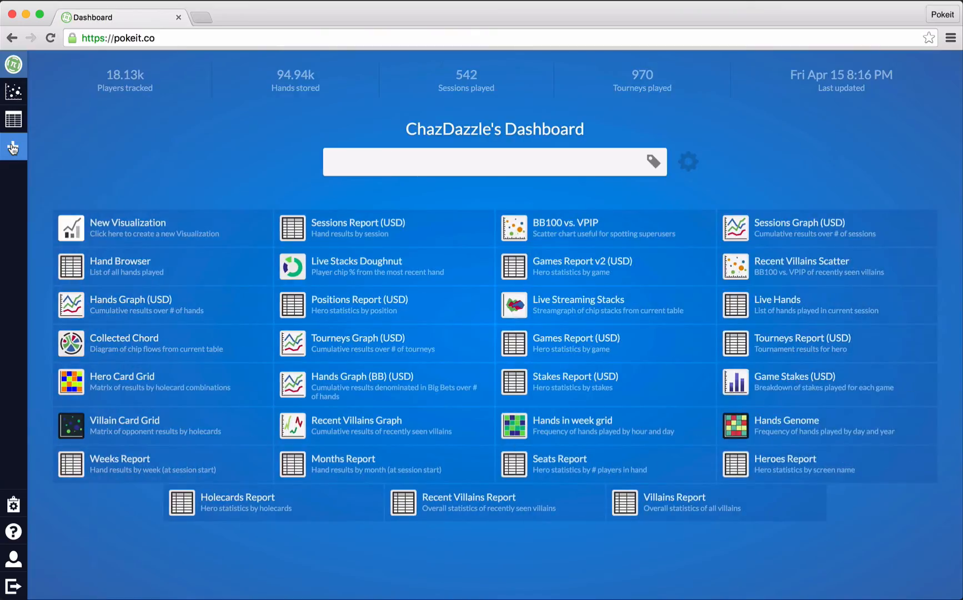